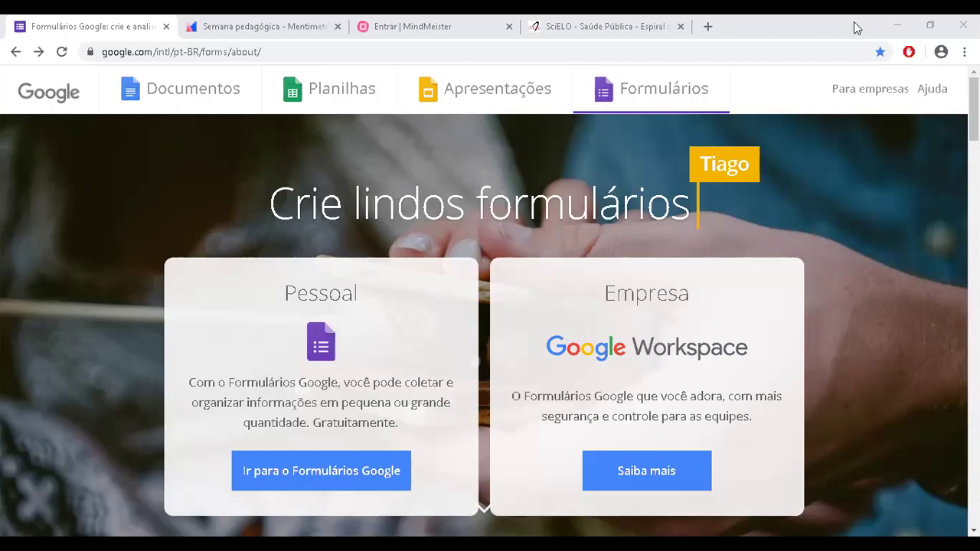
Step: Search the web for "google forms" in a new browser tab and open the personal Google Forms home page
left_click(707, 26)
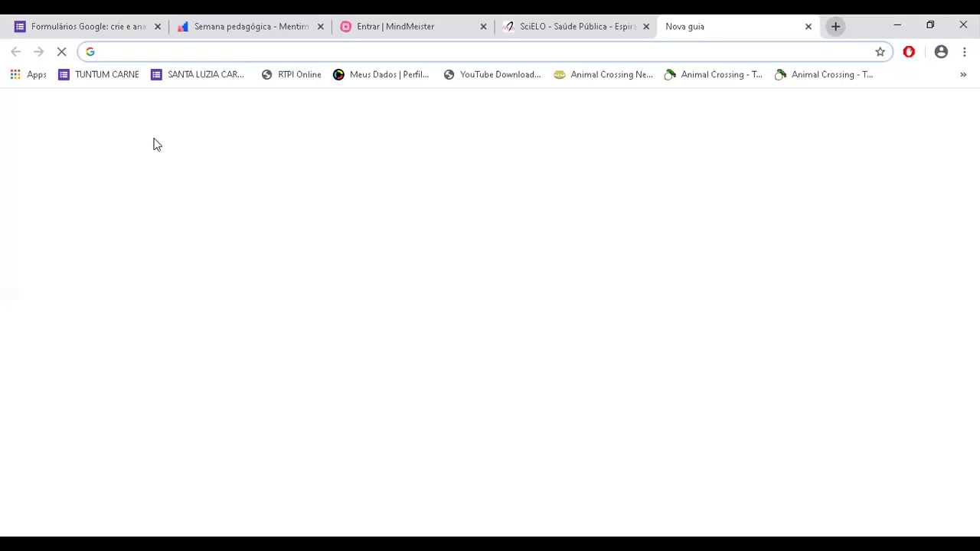
left_click(388, 322)
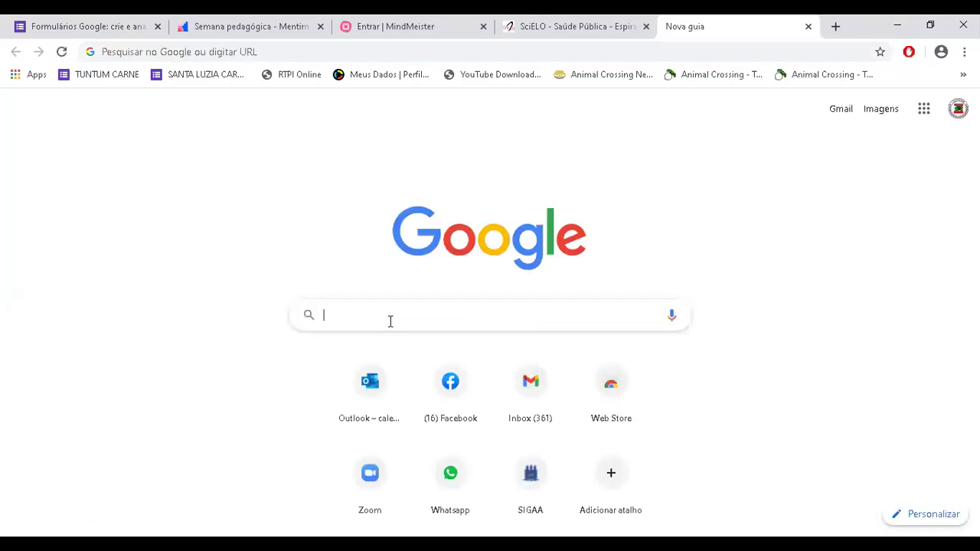
type("google forms")
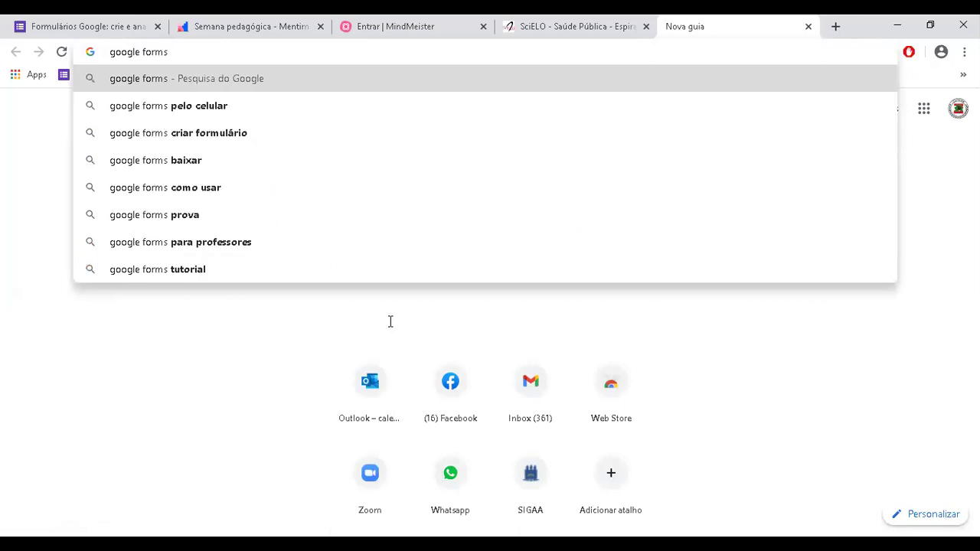
key("Return")
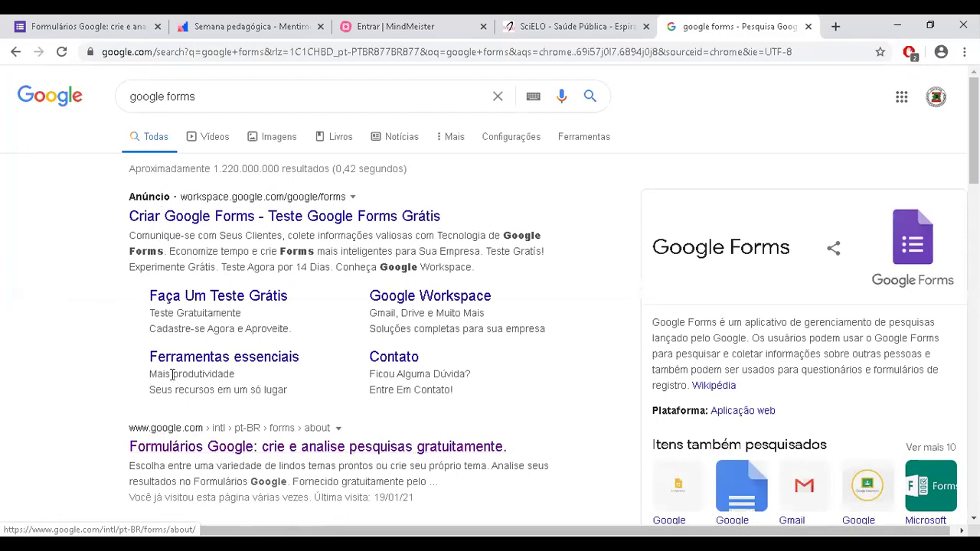
left_click(187, 448)
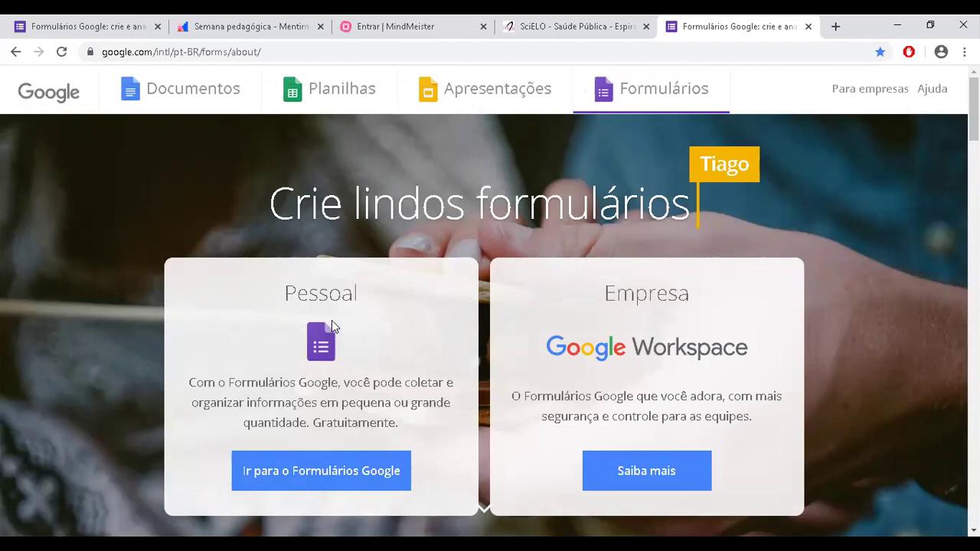
left_click(279, 473)
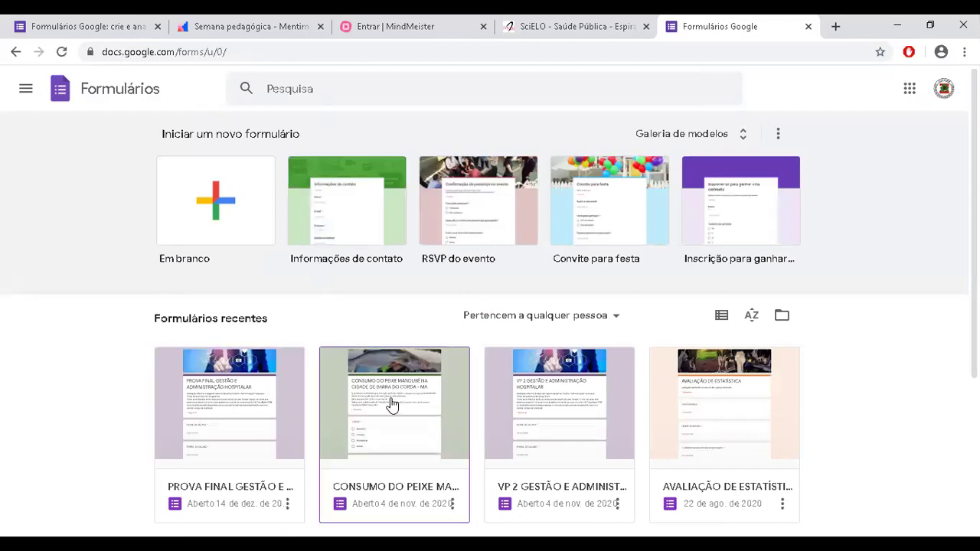
Step: Create a blank form and title it "SEMANA PEDAGÓGICA"
left_click(211, 208)
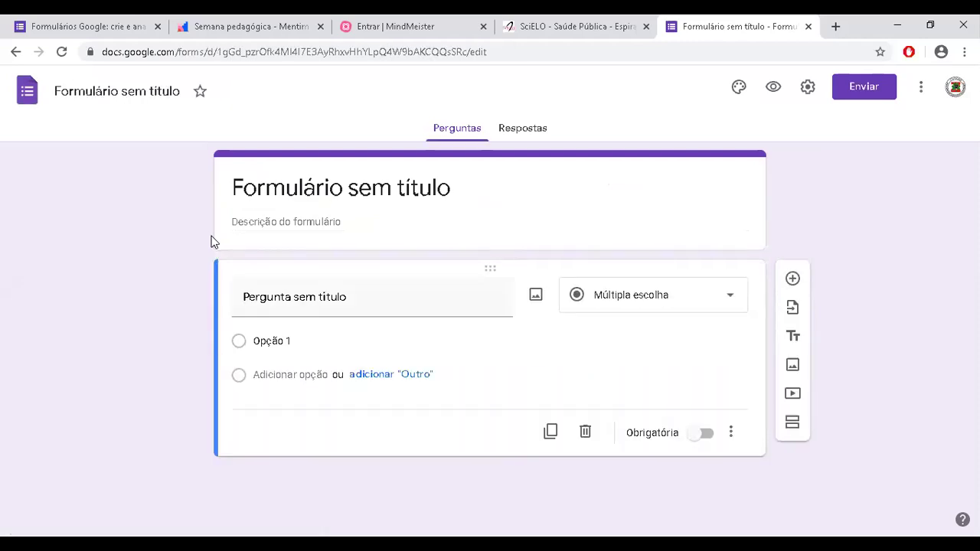
left_click(452, 189)
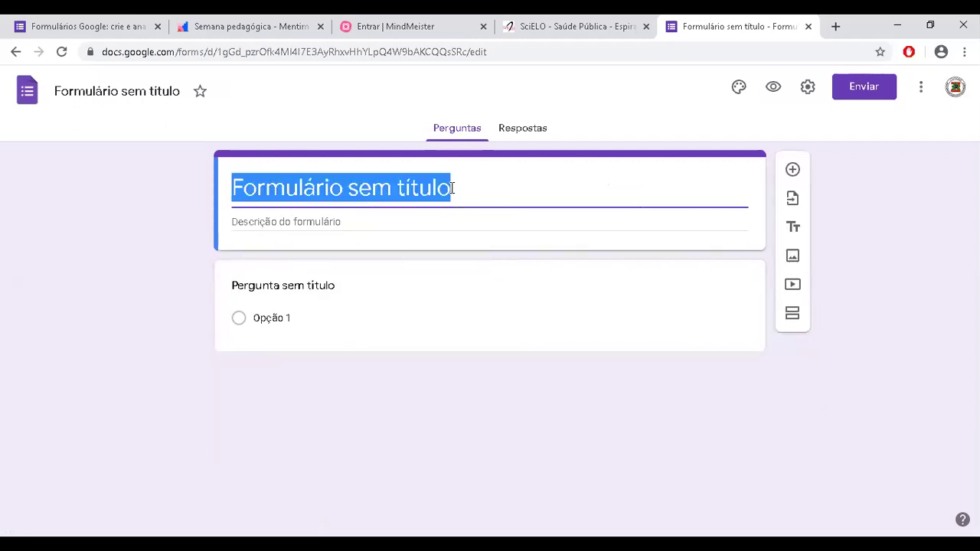
type("SEMANA ")
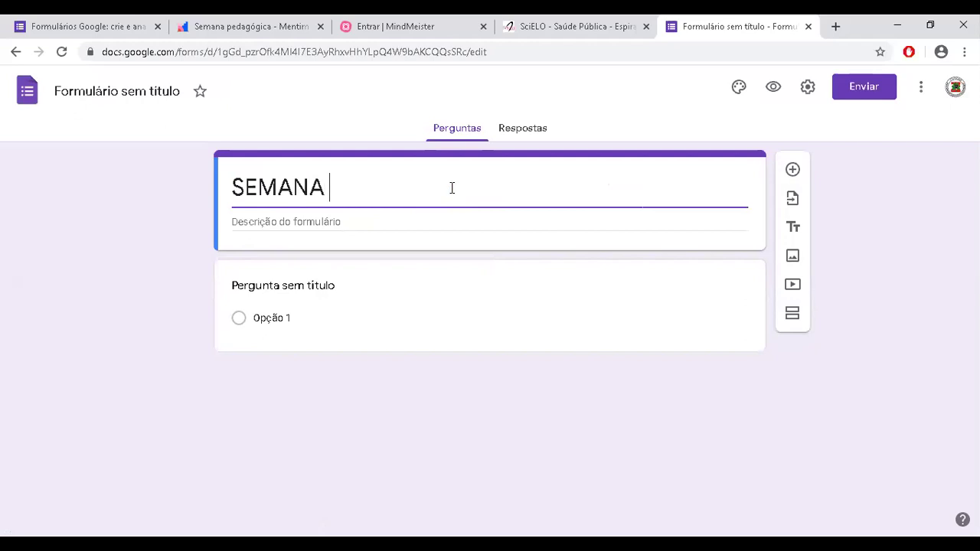
type("PEDAGÓGICA")
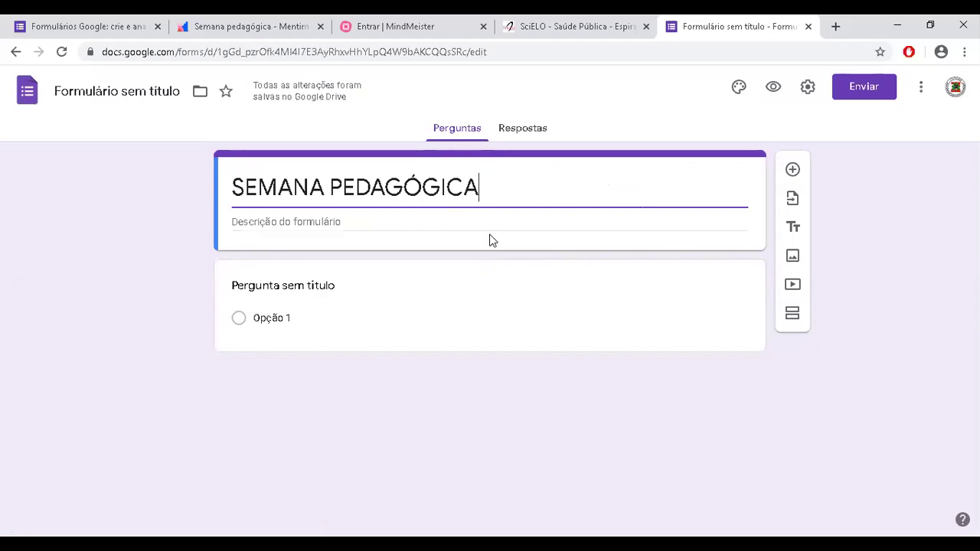
left_click(187, 246)
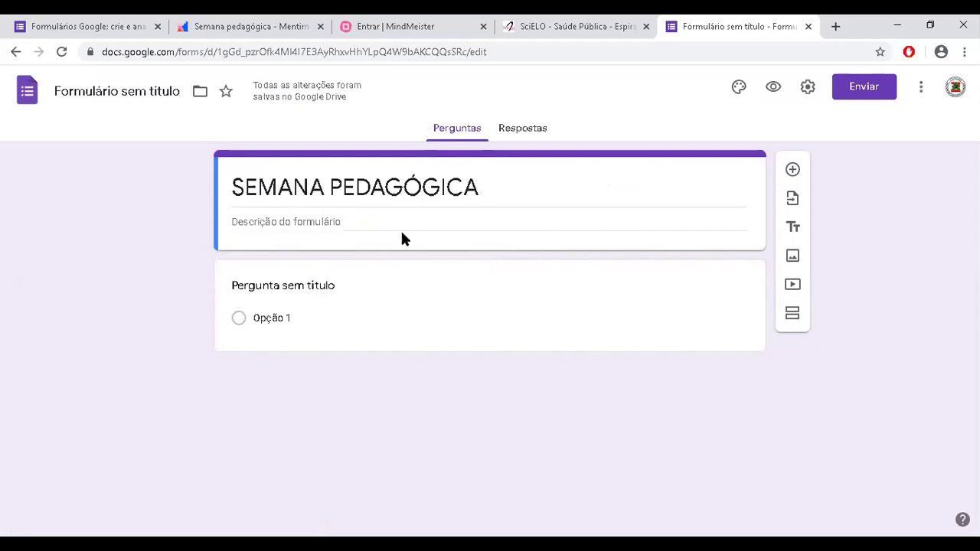
Step: Set the first question's text to "APRENDERAM" and its answer type to Parágrafo
left_click(294, 284)
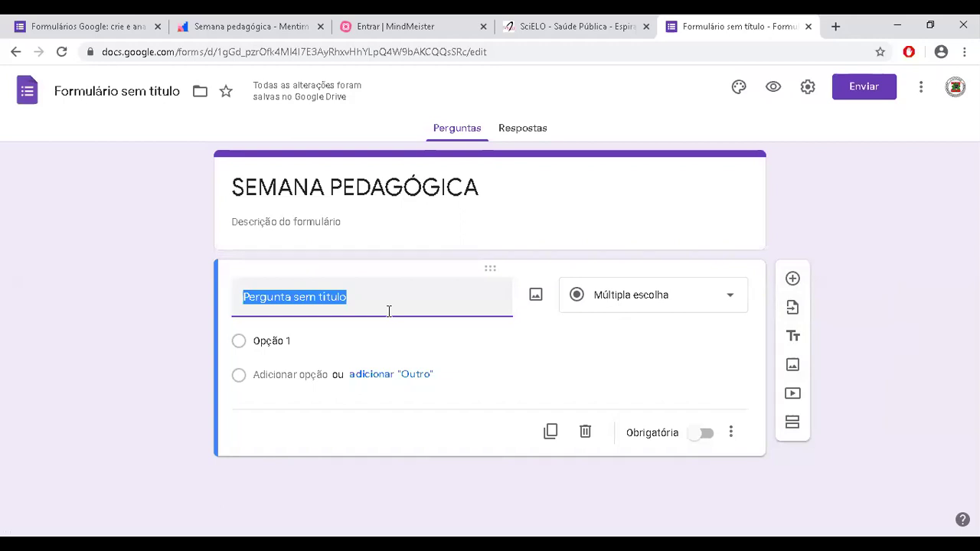
type("APRENDERAM")
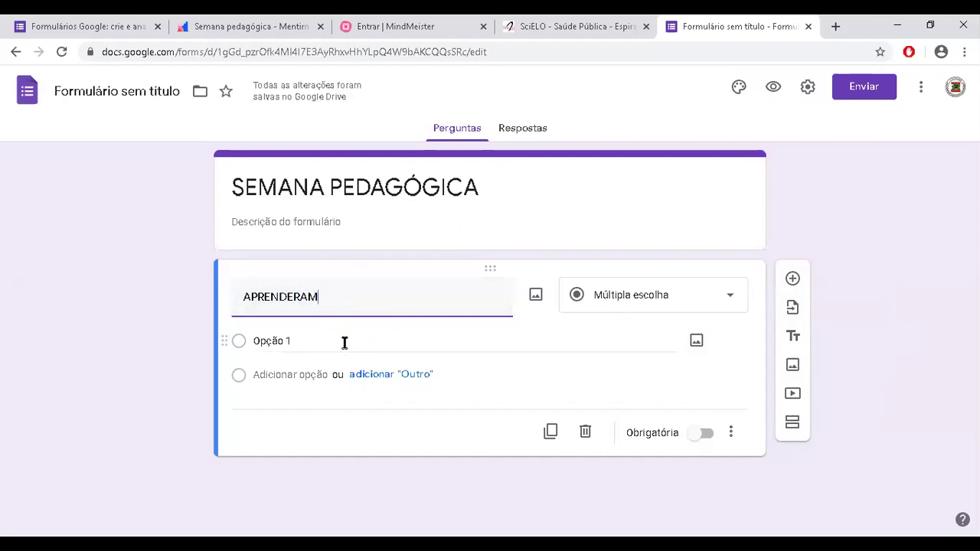
left_click(621, 305)
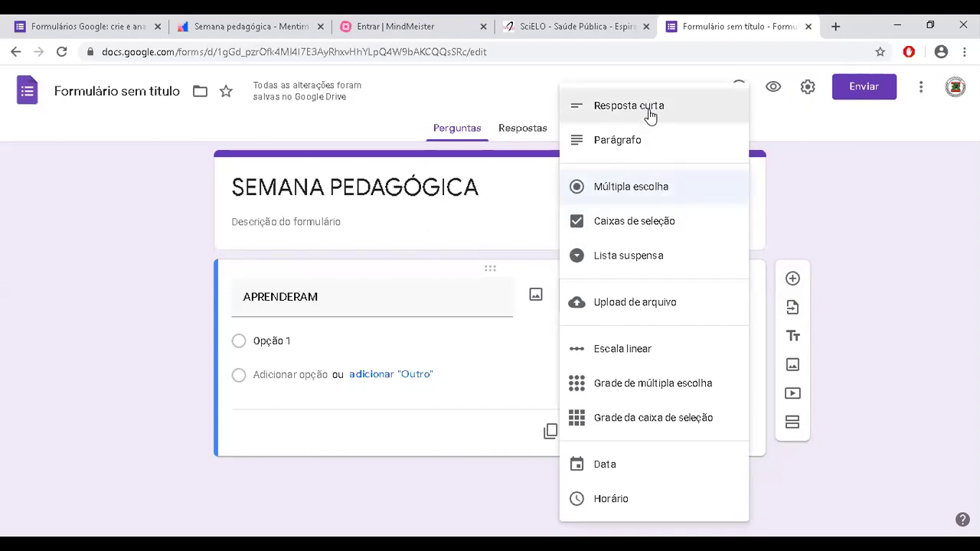
left_click(635, 145)
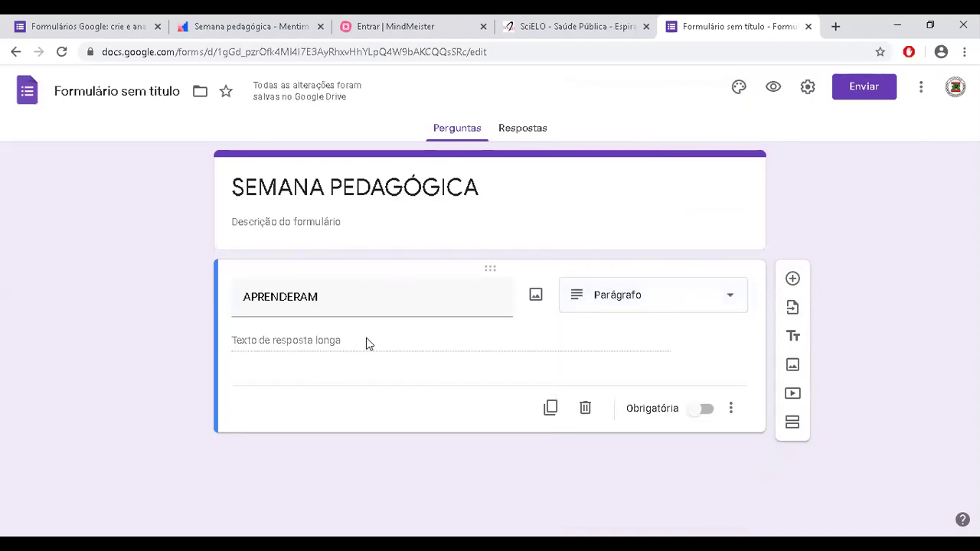
left_click(588, 300)
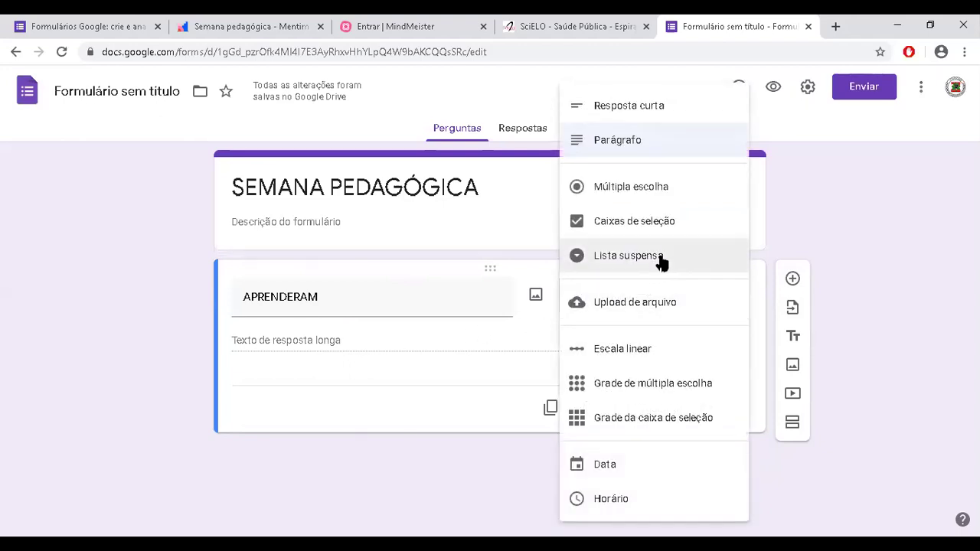
left_click(888, 386)
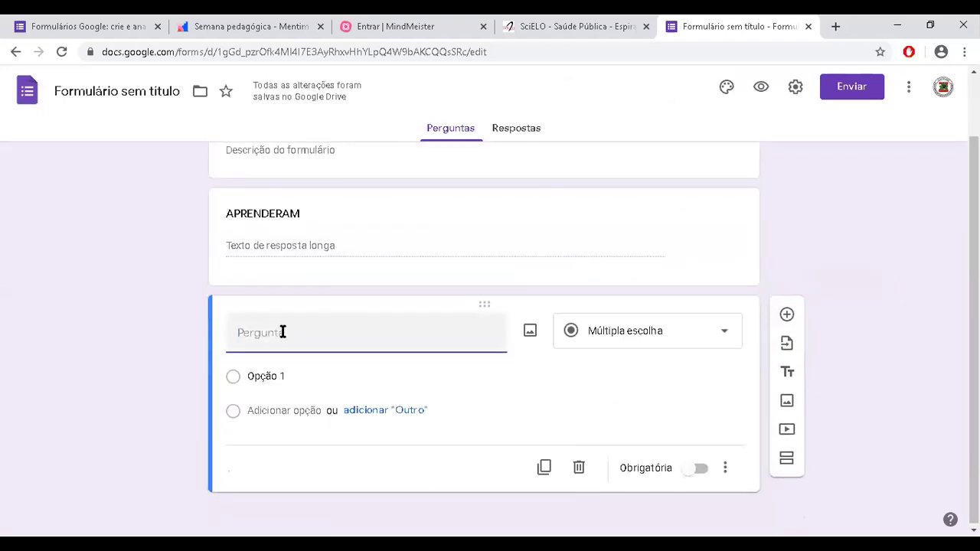
Step: Add a second question, "QUAL A IDADE", with the answer type Múltipla escolha
type("QUAL A IDADE")
left_click(656, 367)
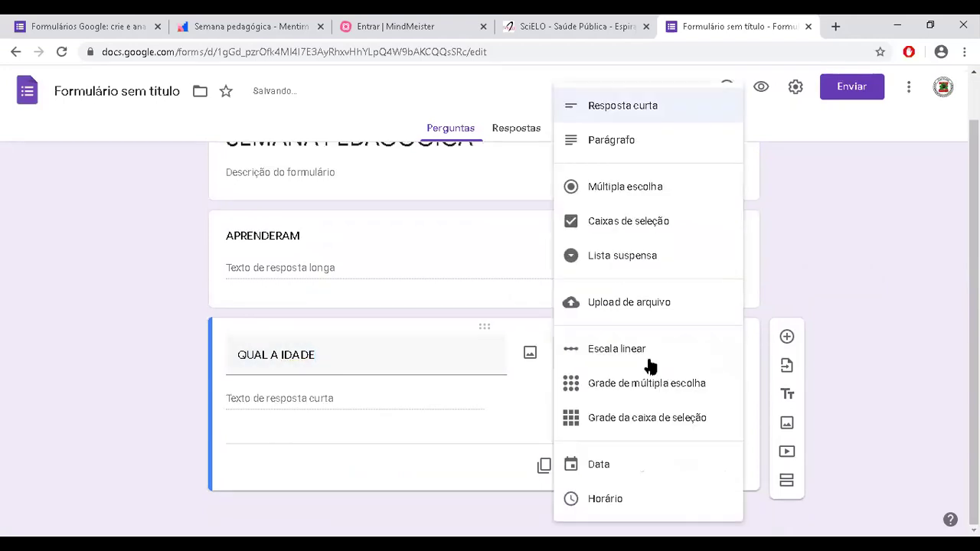
left_click(637, 197)
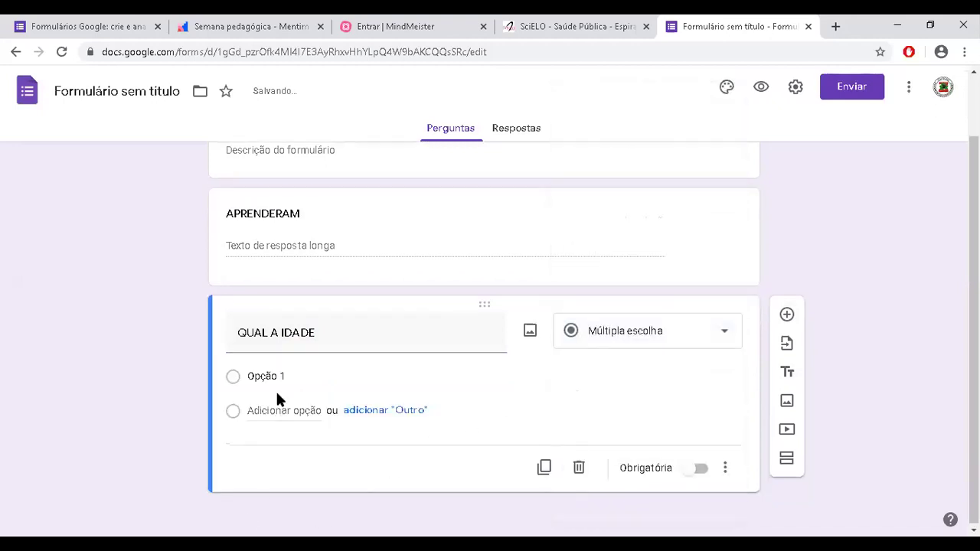
Step: Set the first option of the age question to "20 A 30" and make the question required
left_click(279, 375)
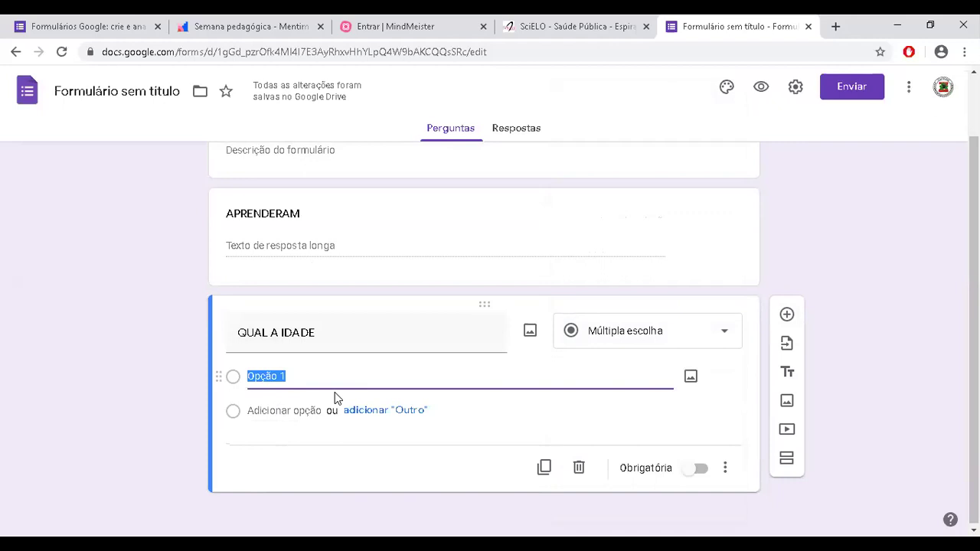
type("20 A")
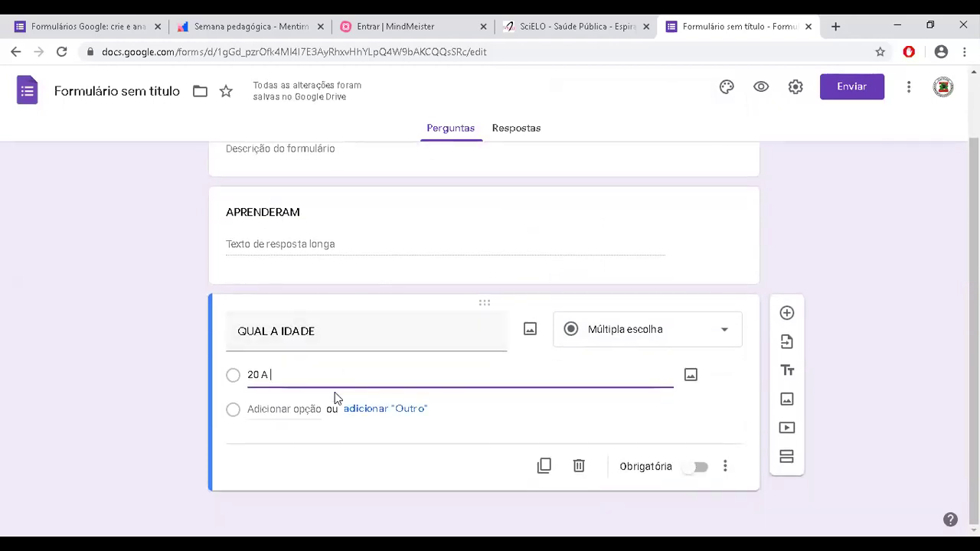
left_click(700, 467)
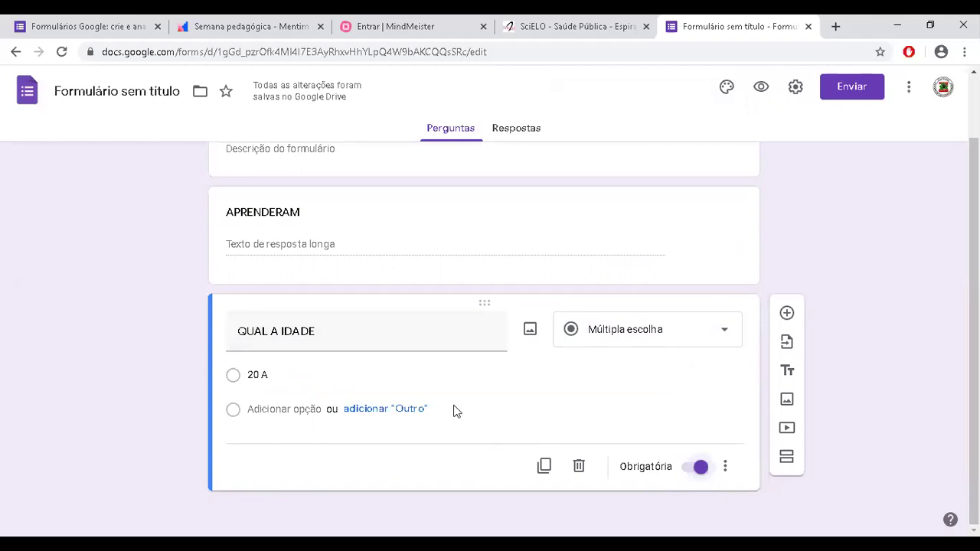
left_click(295, 375)
double_click(286, 374)
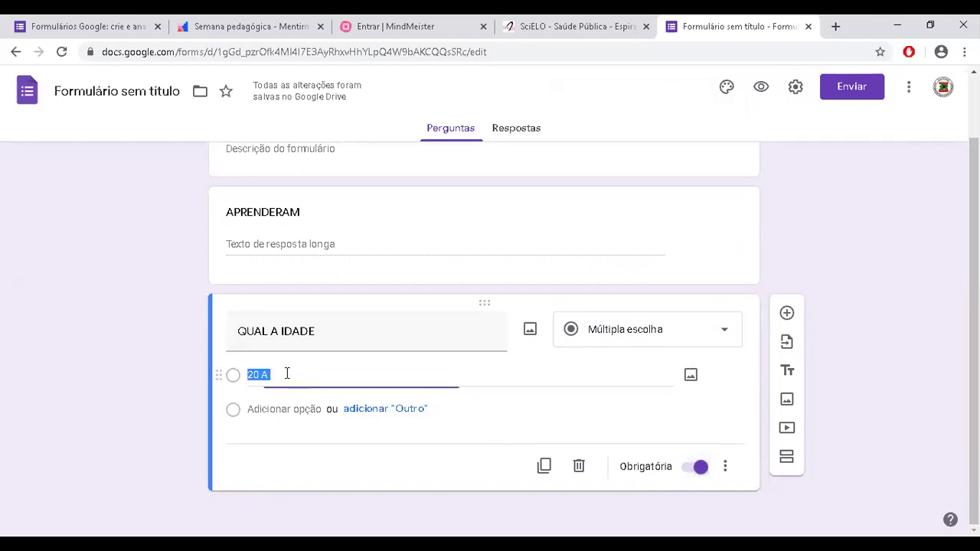
left_click(308, 372)
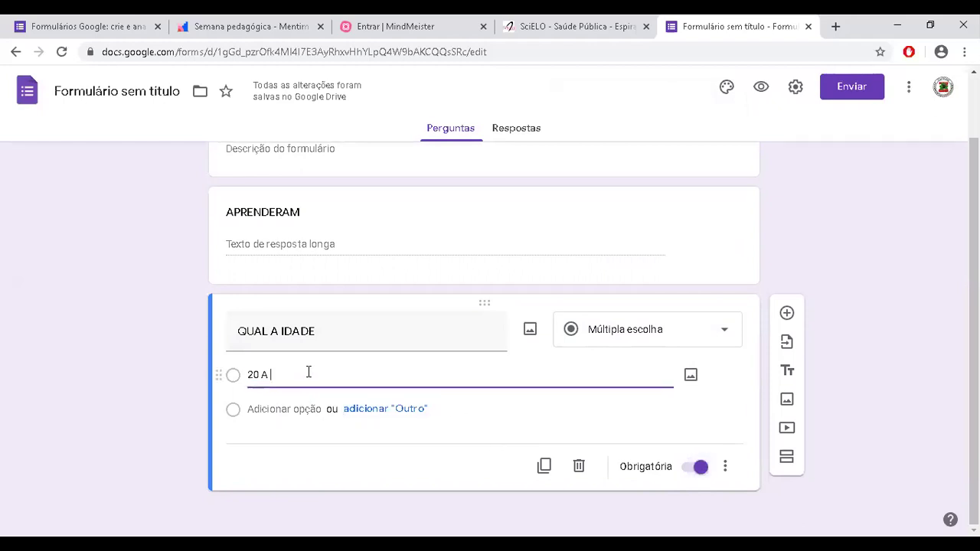
type("30")
Step: Add a second option, "30 A 40", to the age question
left_click(296, 409)
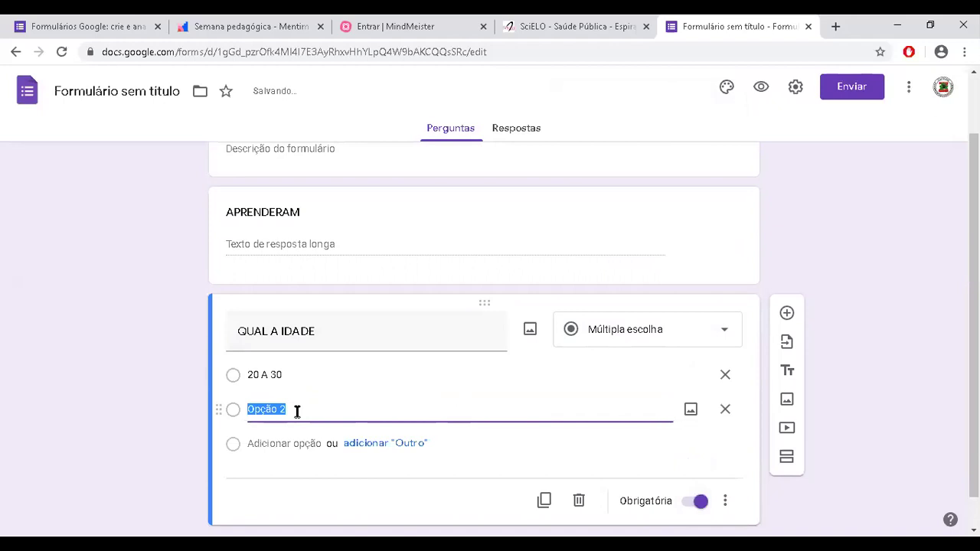
type("30 A")
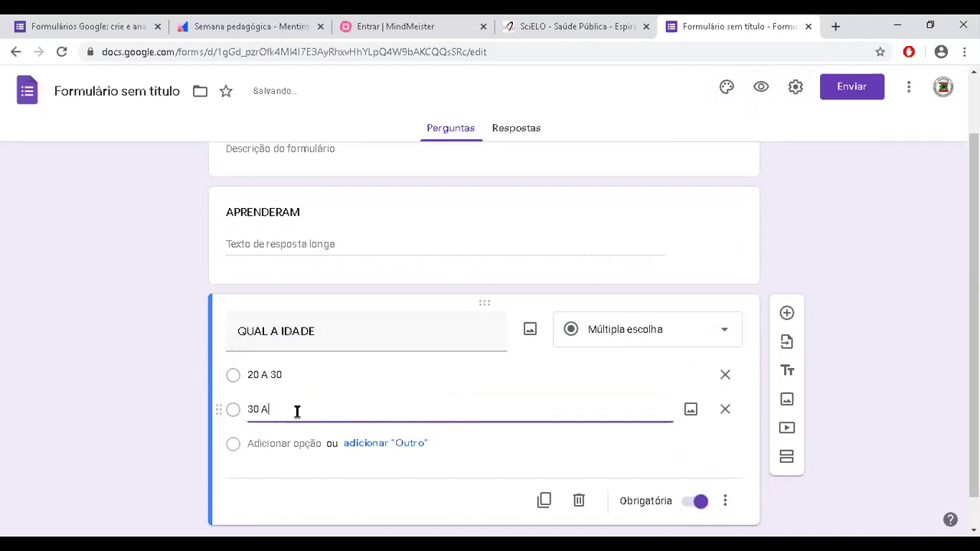
type(" 40")
left_click(136, 457)
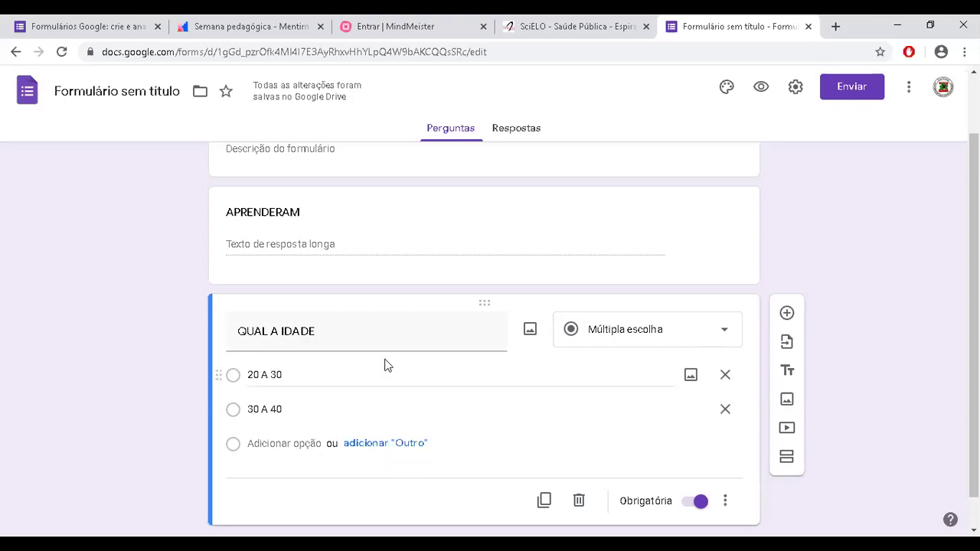
triple_click(320, 335)
left_click(321, 335)
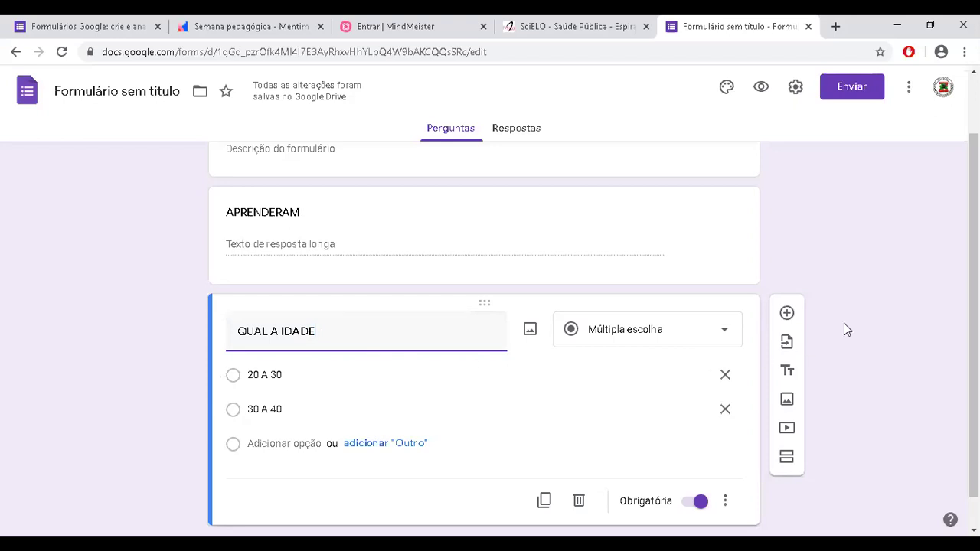
scroll(882, 341, "up", 2)
scroll(883, 337, "down", 3)
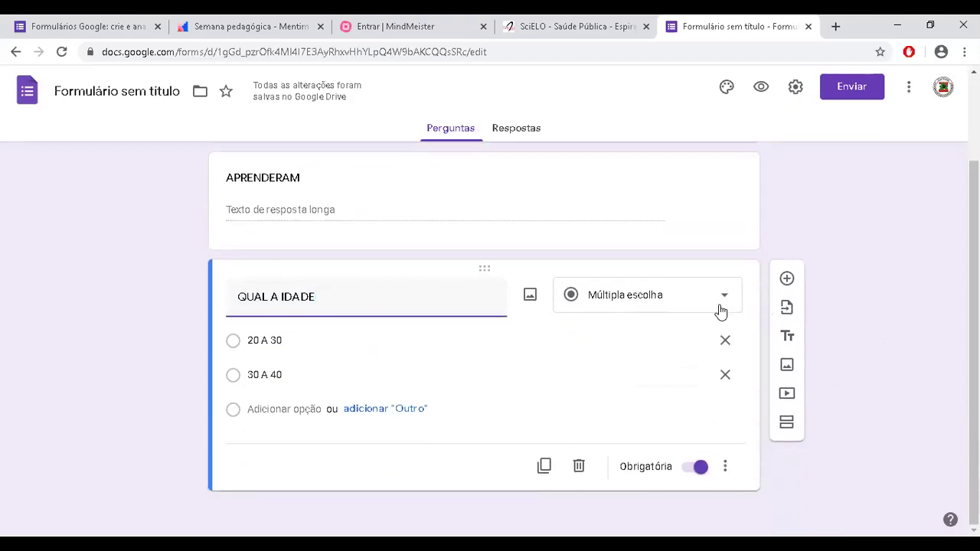
scroll(632, 332, "up", 3)
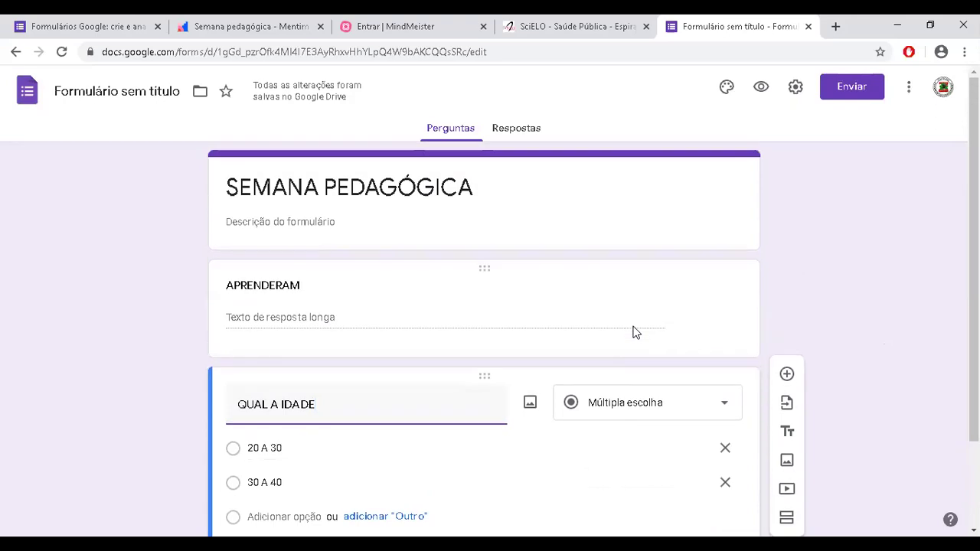
scroll(632, 332, "down", 2)
scroll(633, 330, "up", 2)
scroll(632, 332, "down", 2)
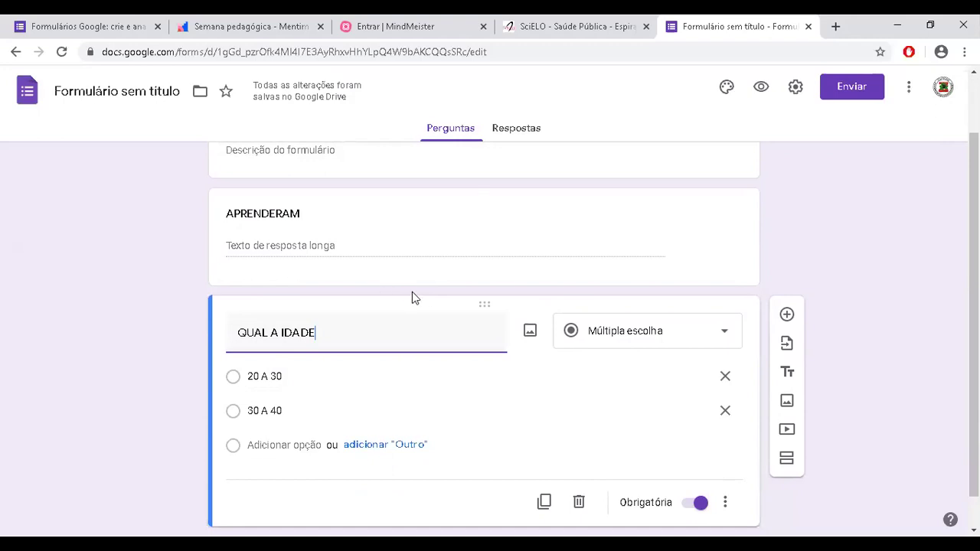
Step: Name the form file "SEMANA PEDAGÓGICA" after its title and change the theme colour to red
left_click(142, 94)
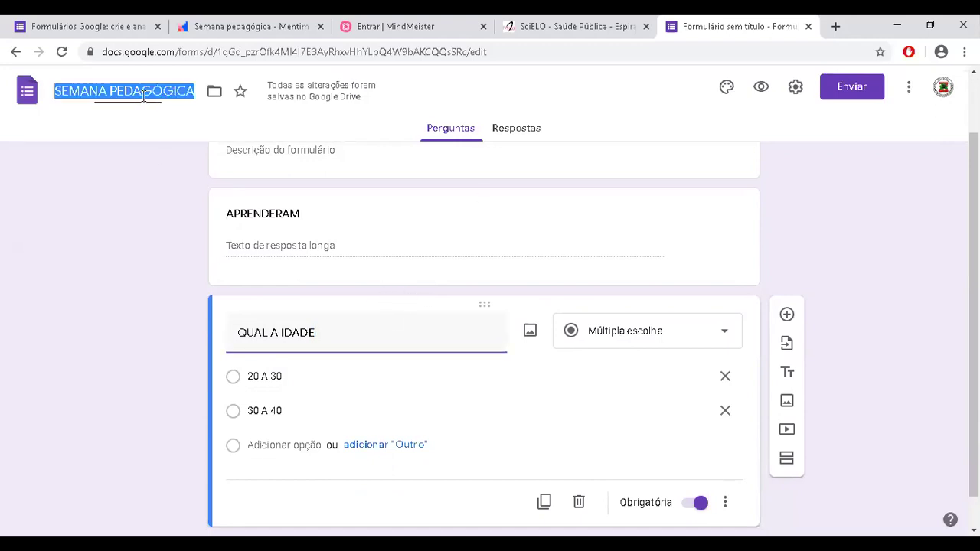
left_click(112, 233)
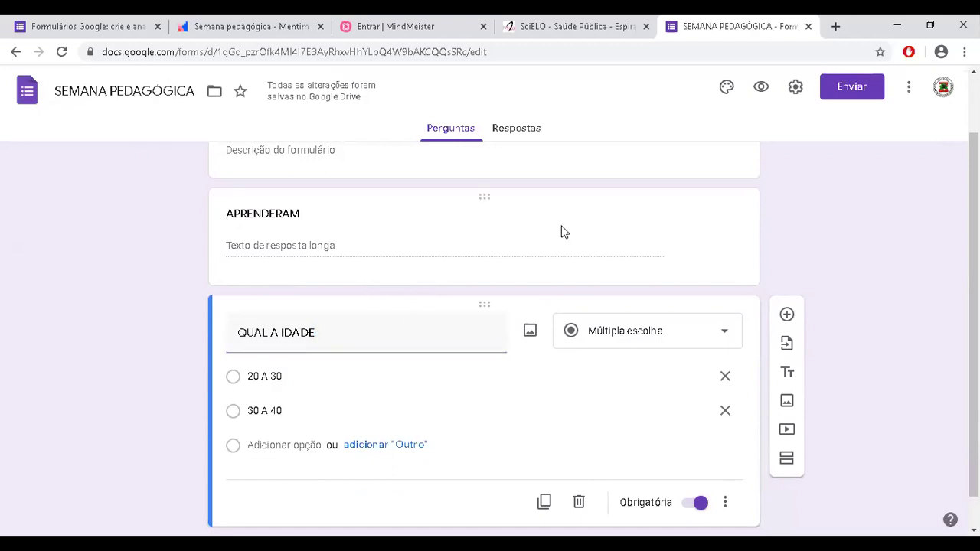
left_click(724, 90)
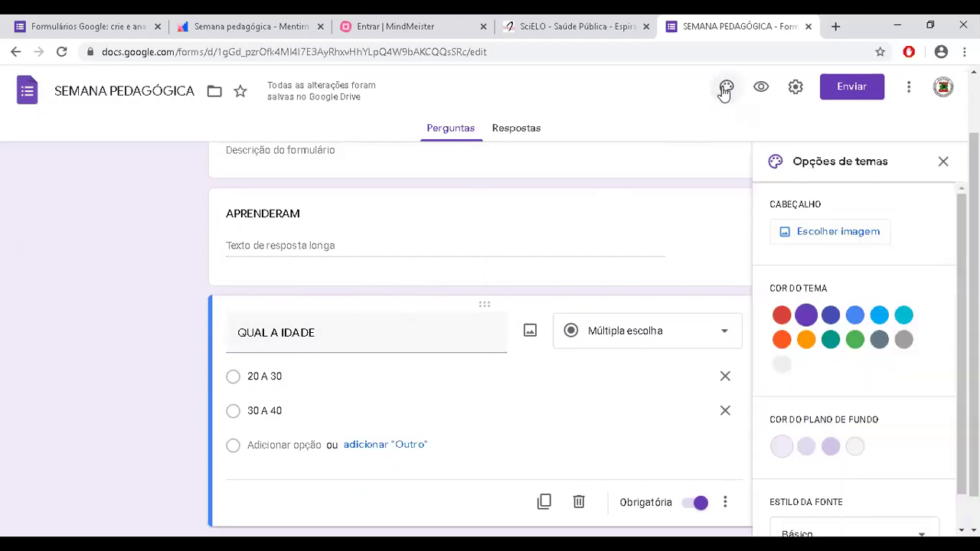
left_click(782, 315)
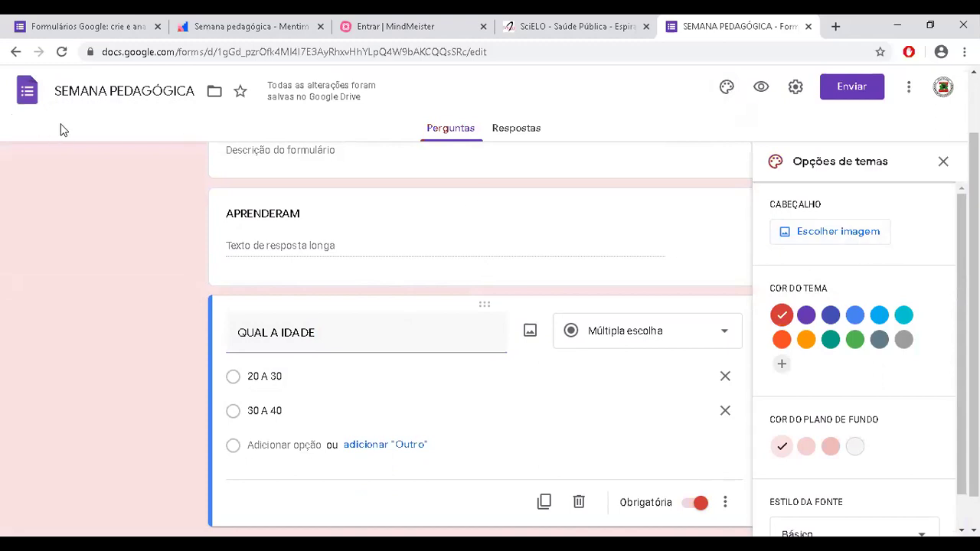
Step: Close the theme options and look through the answer types offered for the age question
left_click(942, 161)
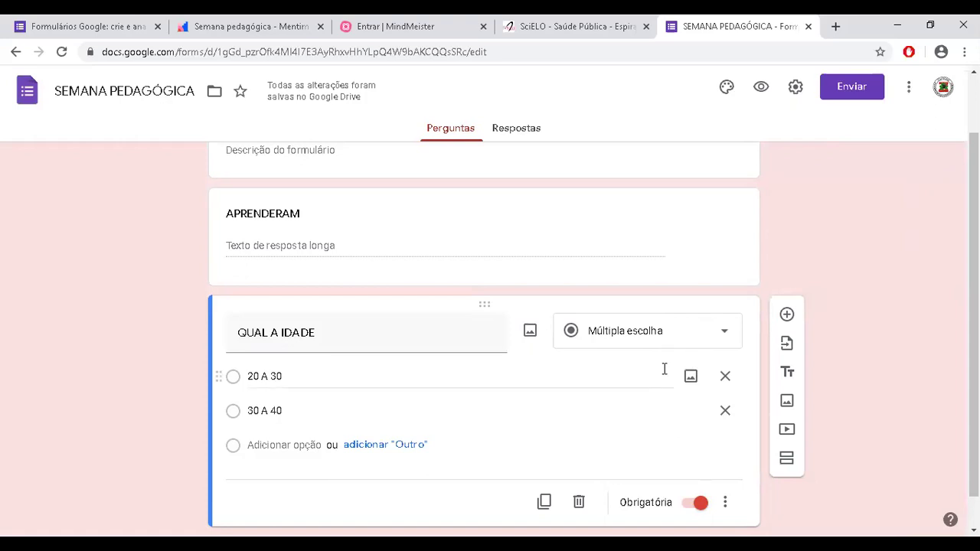
left_click(517, 131)
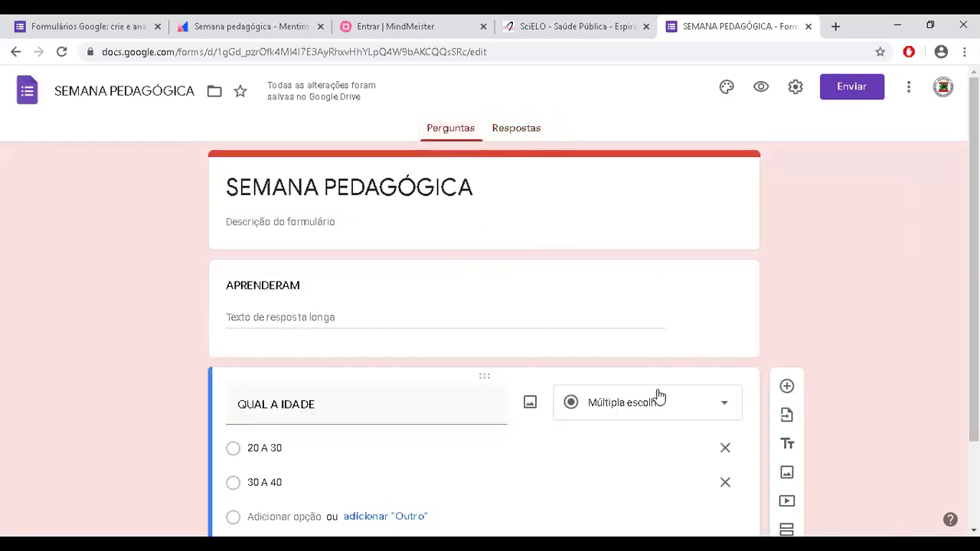
scroll(656, 396, "down", 2)
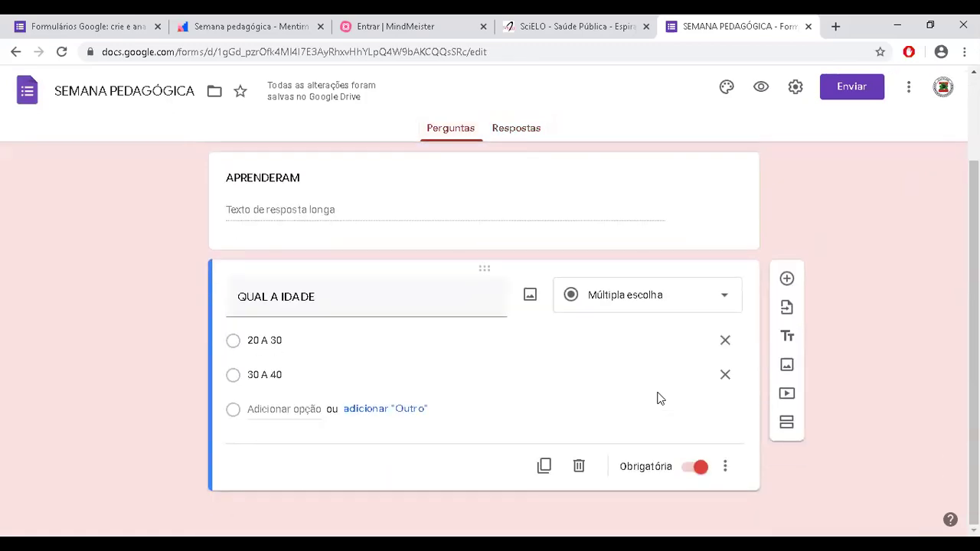
left_click(625, 303)
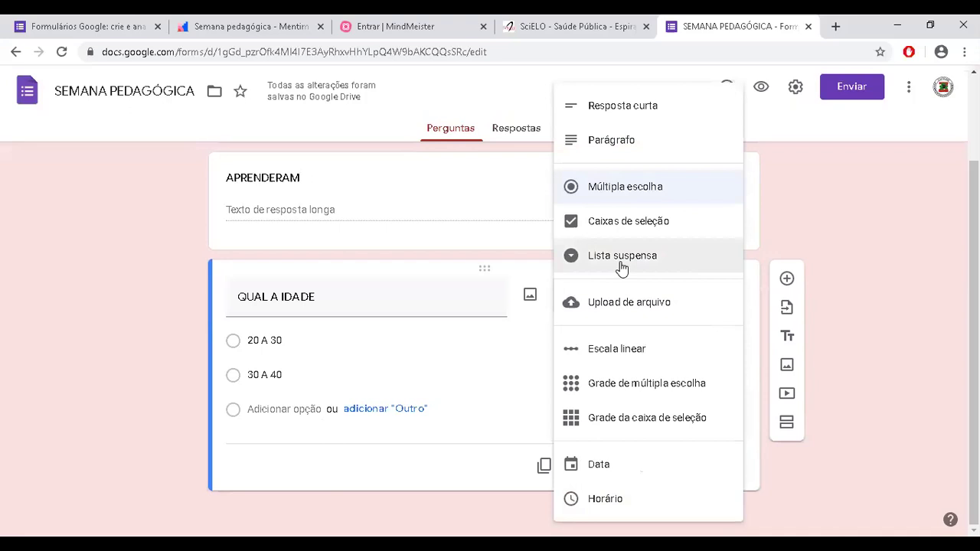
left_click(870, 297)
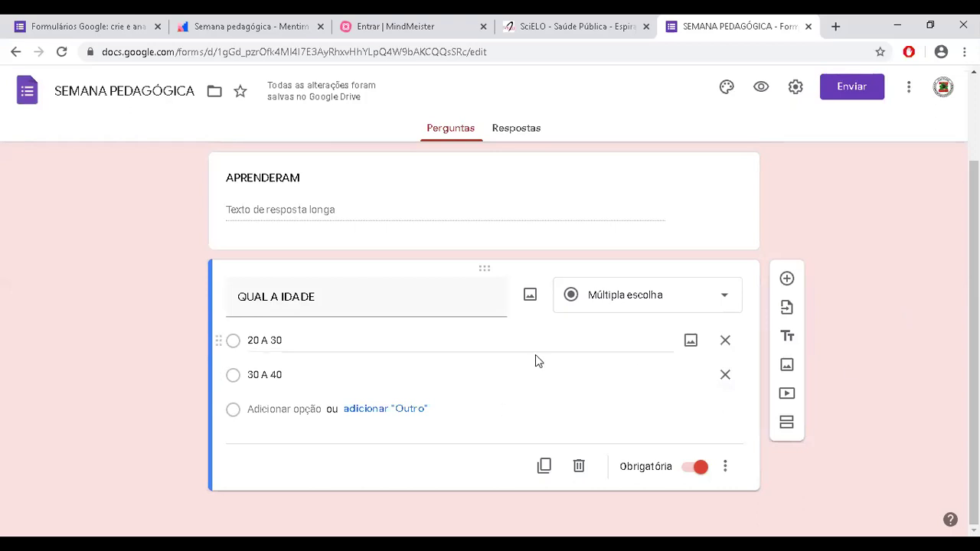
Step: Add a third question below the age question with the answer type Data
left_click(786, 279)
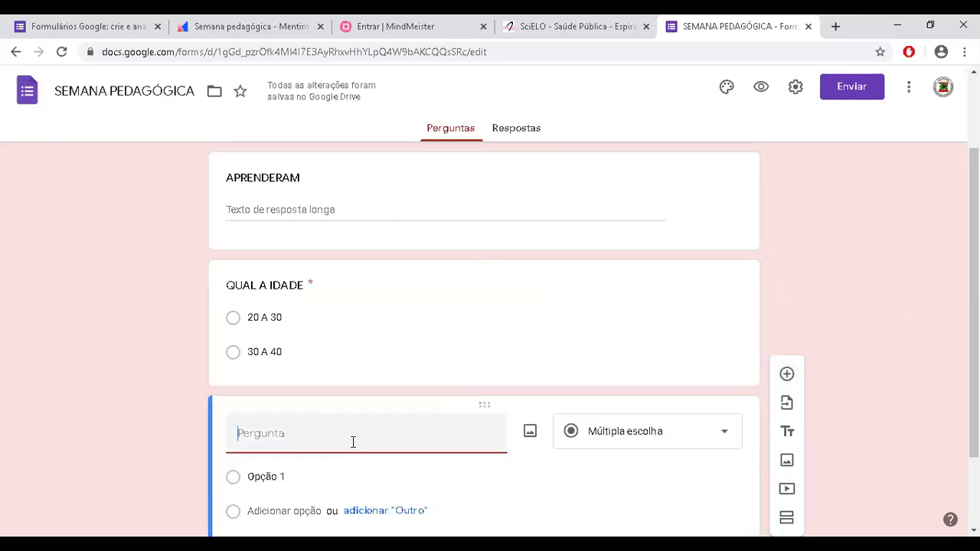
left_click(639, 442)
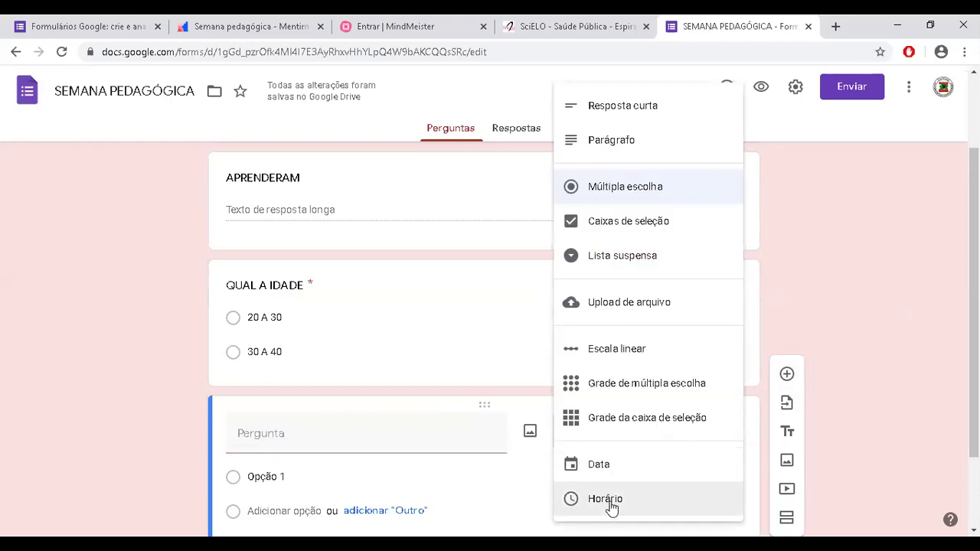
left_click(619, 473)
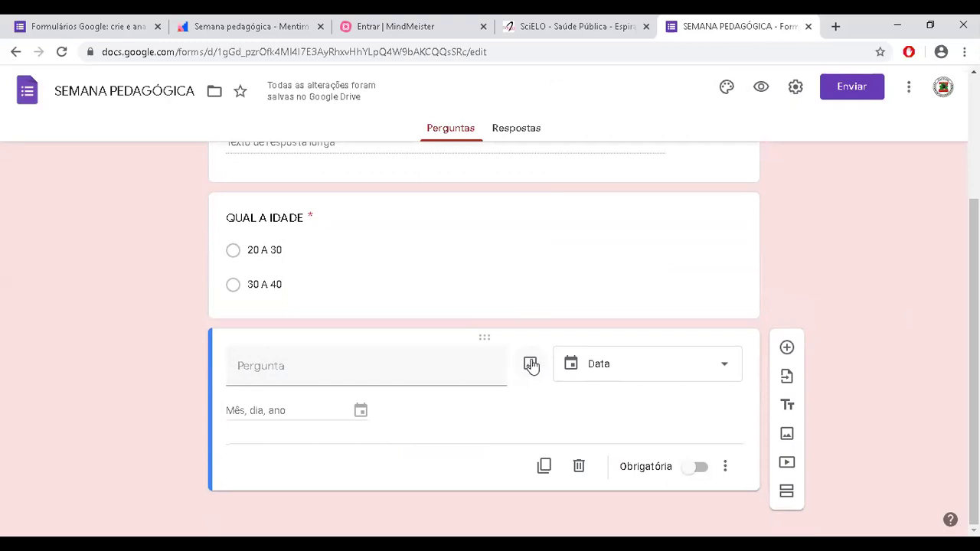
left_click(599, 369)
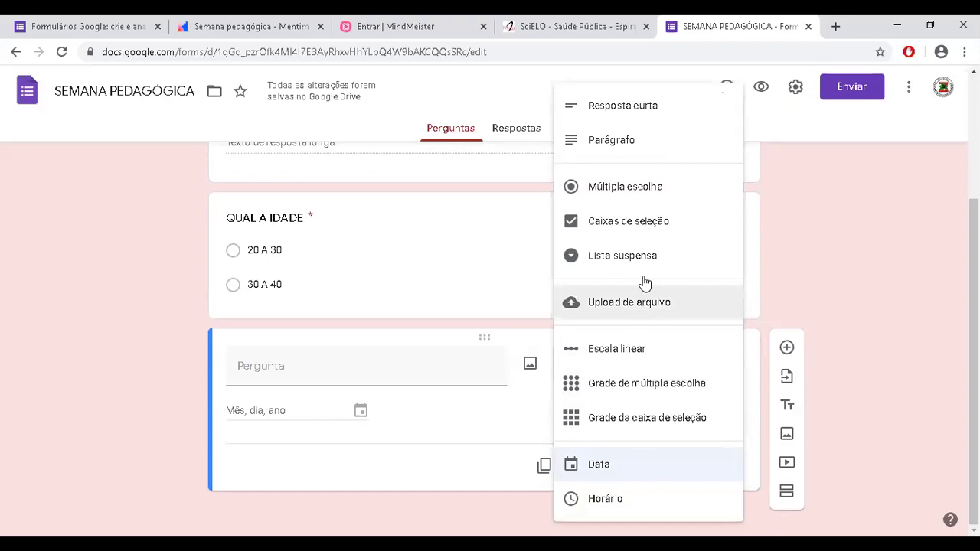
left_click(893, 264)
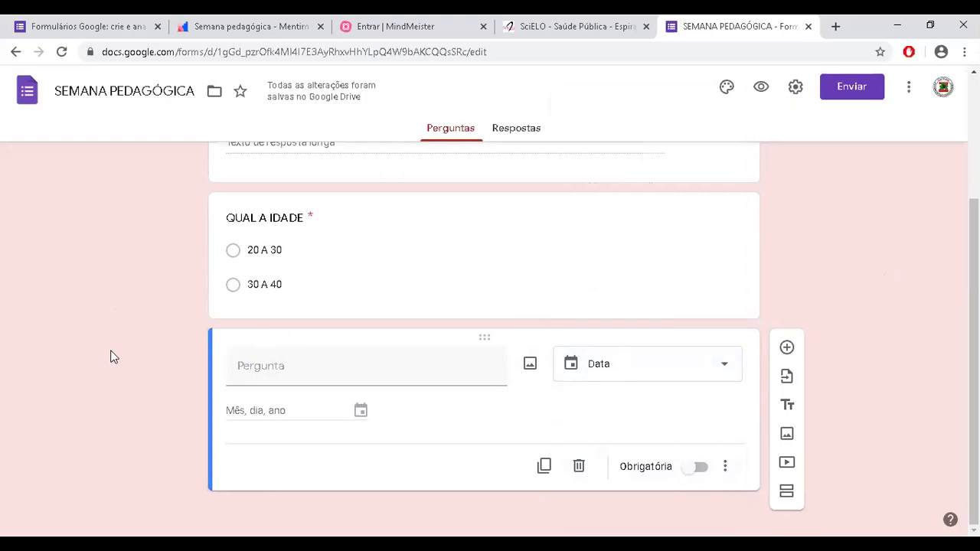
scroll(125, 357, "up", 3)
left_click(728, 370)
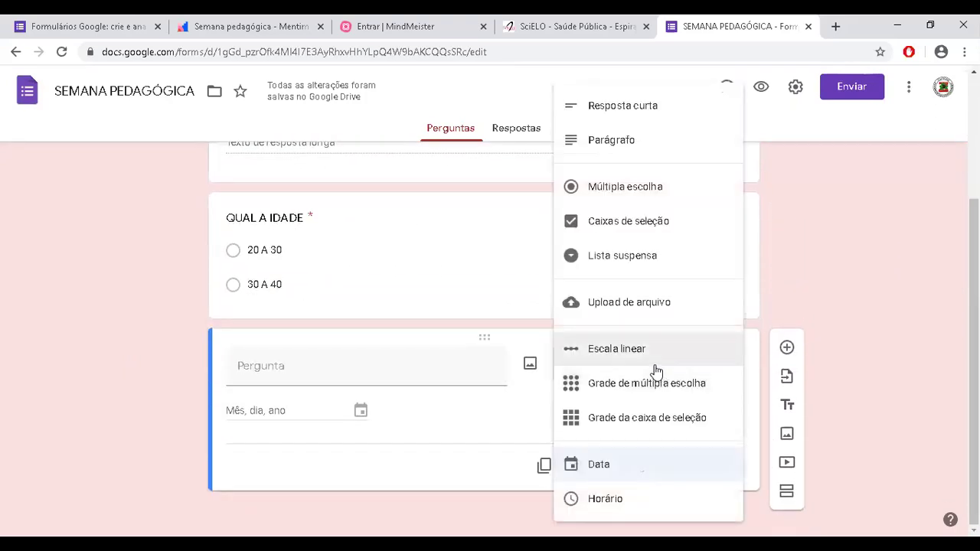
left_click(857, 312)
left_click(354, 373)
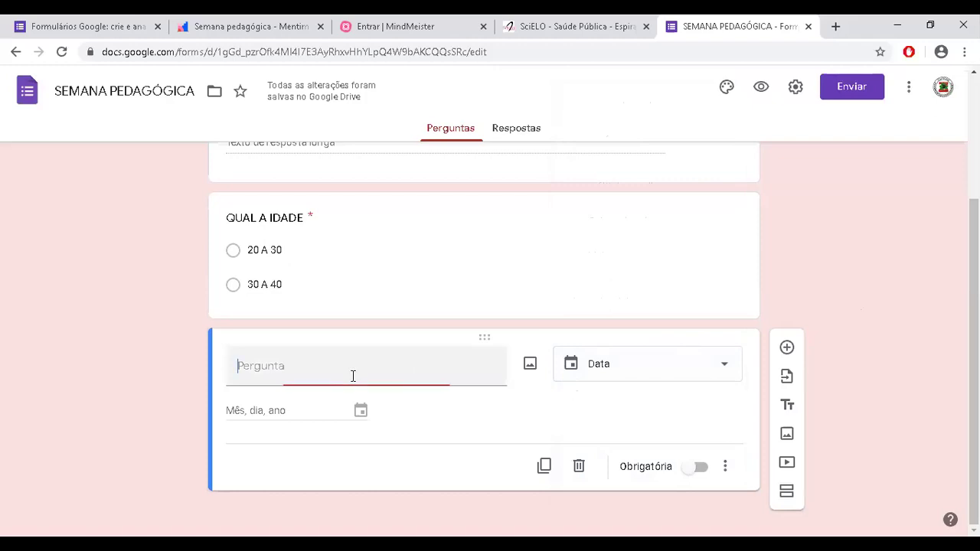
type("VDKAÇKV")
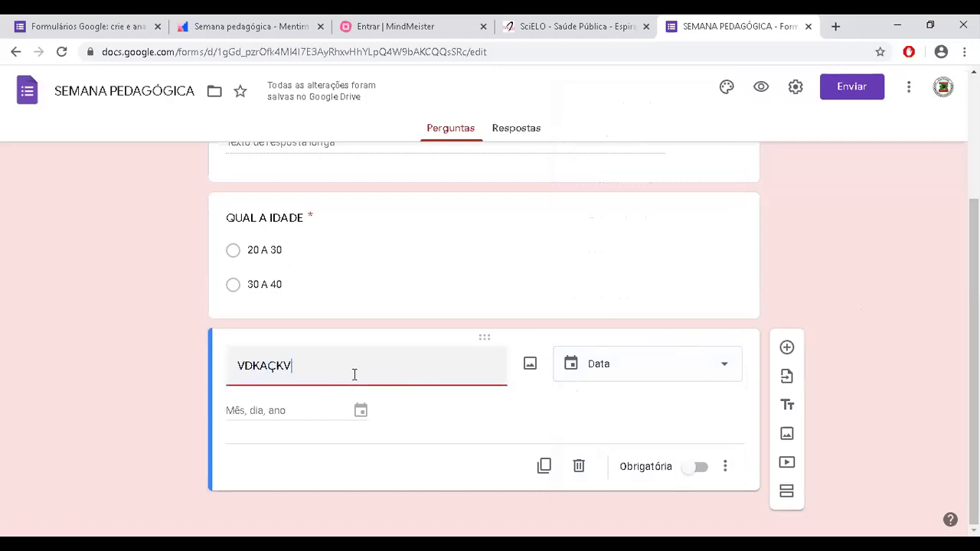
type("DVNDIVCDIOIVBEFOUVFVOHQEOHQPIHVPQ            ")
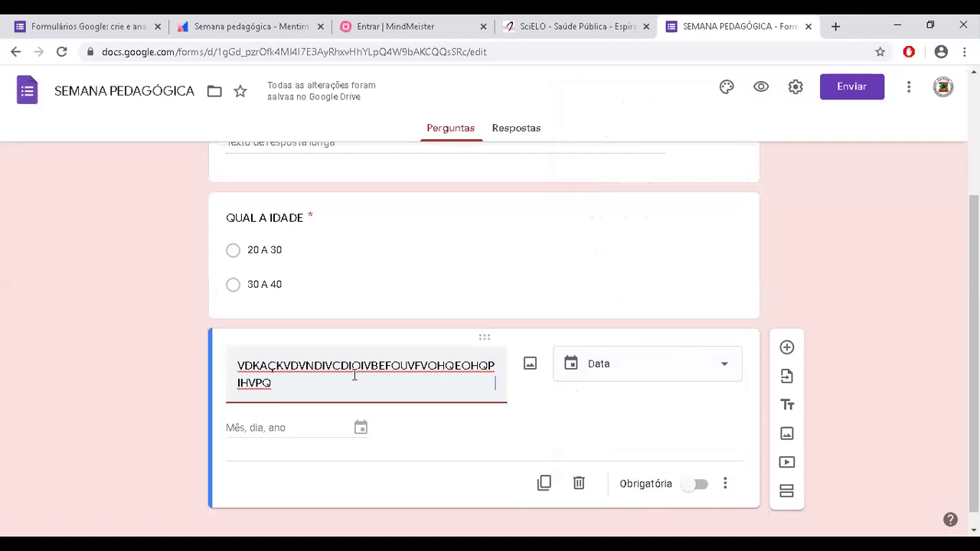
type("                                                WWW.GOOGLE.COM")
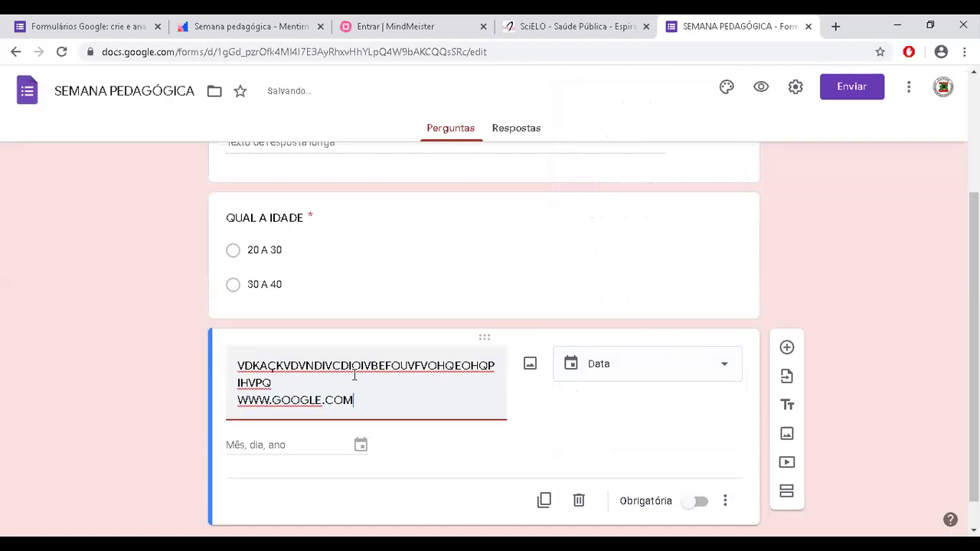
key("BackSpace")
key("BackSpace")
key("BackSpace")
key("BackSpace")
key("BackSpace")
key("BackSpace")
key("BackSpace")
key("BackSpace")
key("BackSpace")
key("BackSpace")
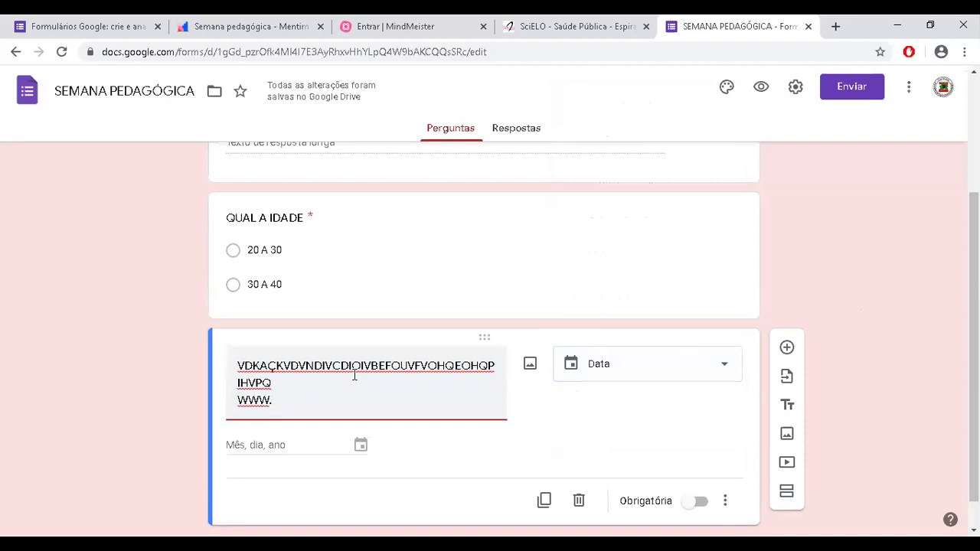
type("FACIL")
key("BackSpace")
key("BackSpace")
type("ULDADEIESM.COM.BR")
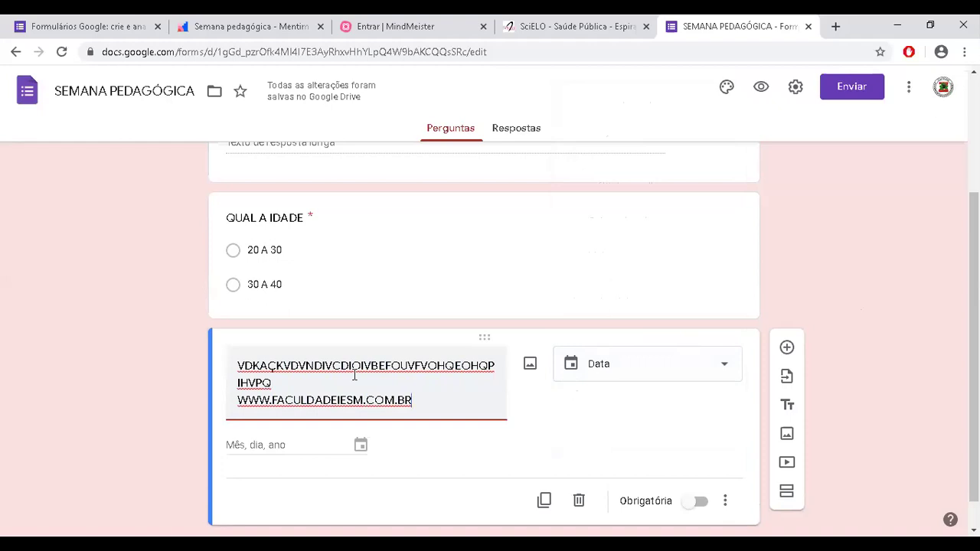
Step: Return to the forms list and open the existing form CONSUMO DO PEIXE MANDUBÉ NA CIDADE DE BARRA DO CORDA - MA
left_click(15, 51)
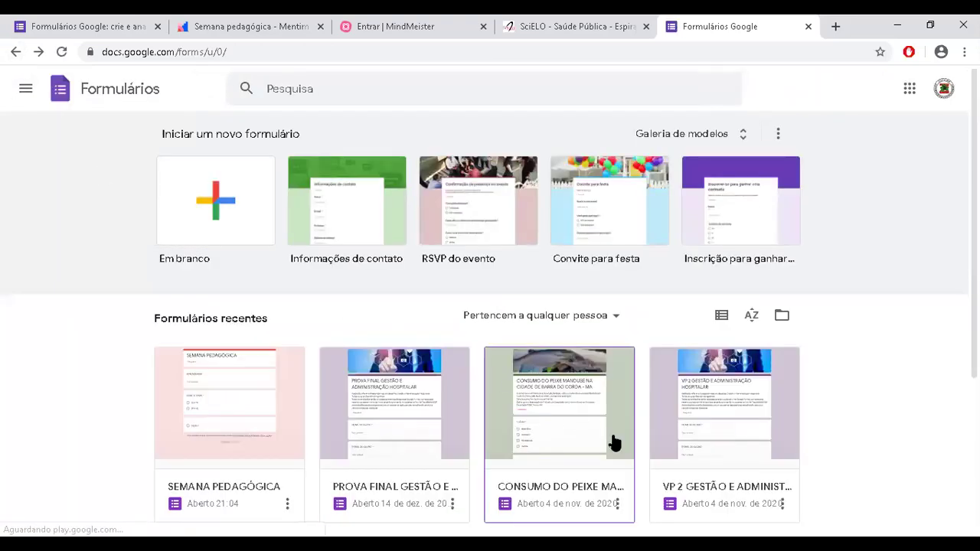
left_click(577, 434)
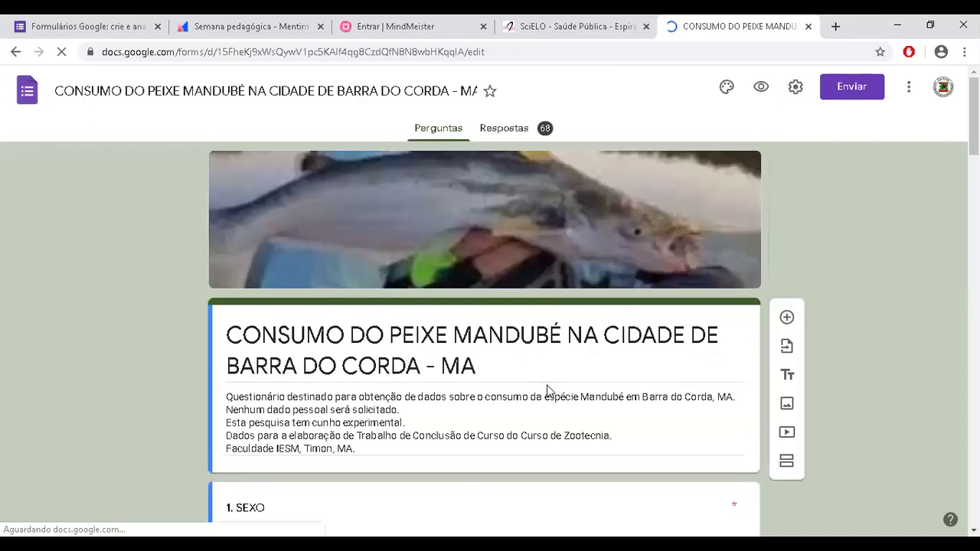
scroll(547, 391, "down", 1)
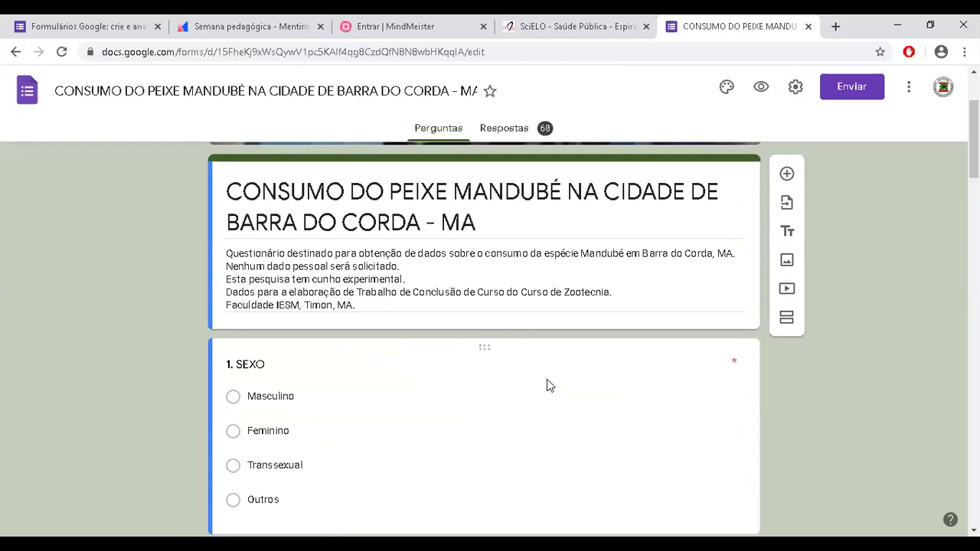
Step: Examine the response summary charts of the fish consumption form, from the SEXO question through question 5
left_click(534, 132)
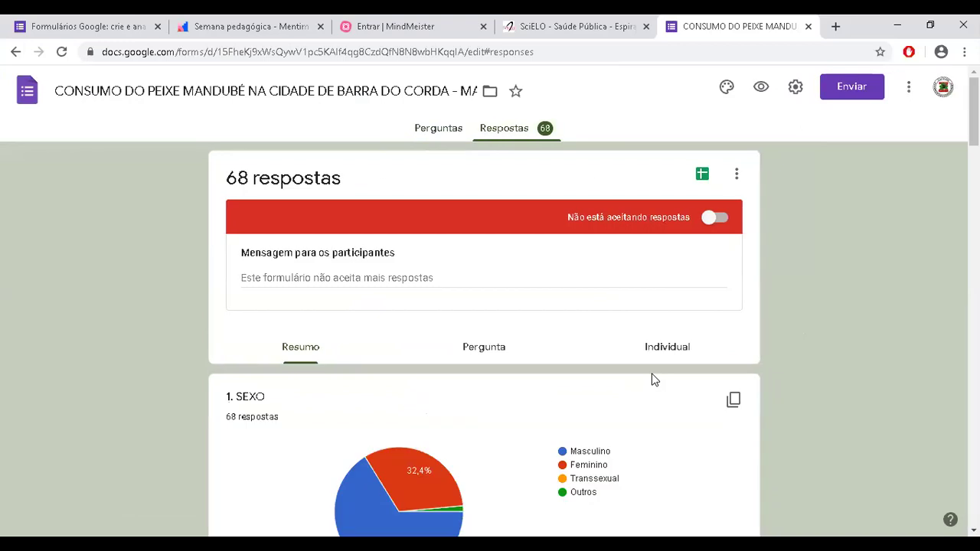
scroll(848, 409, "down", 3)
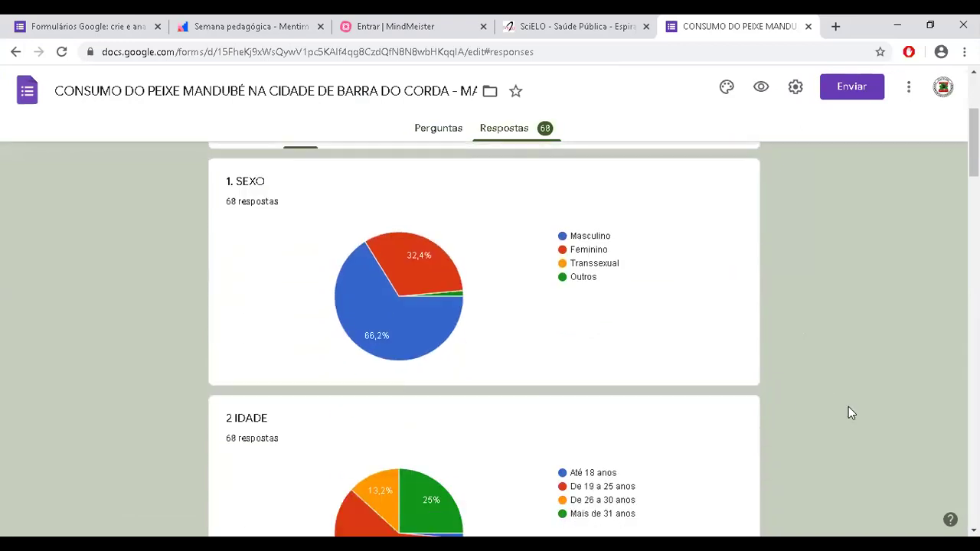
scroll(848, 409, "down", 1)
scroll(847, 409, "down", 1)
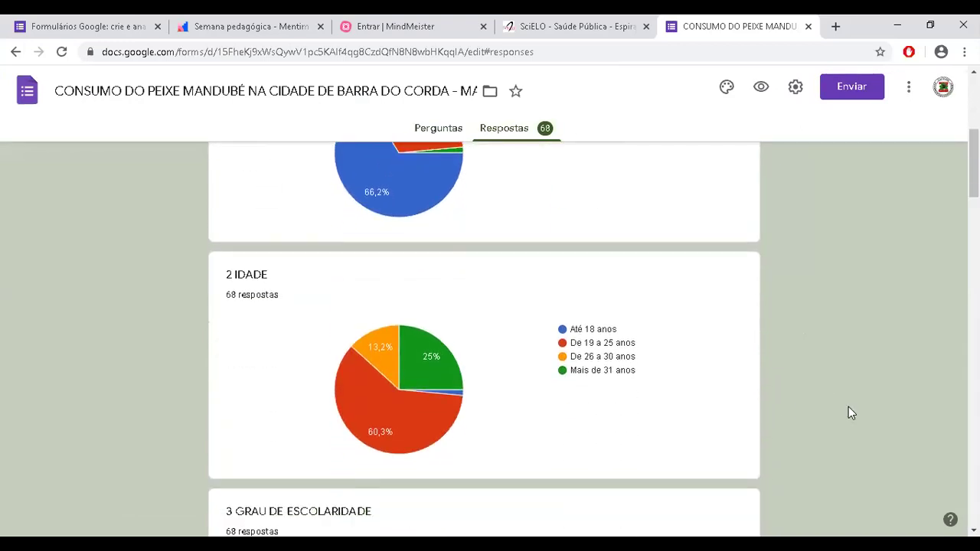
mouse_move(455, 389)
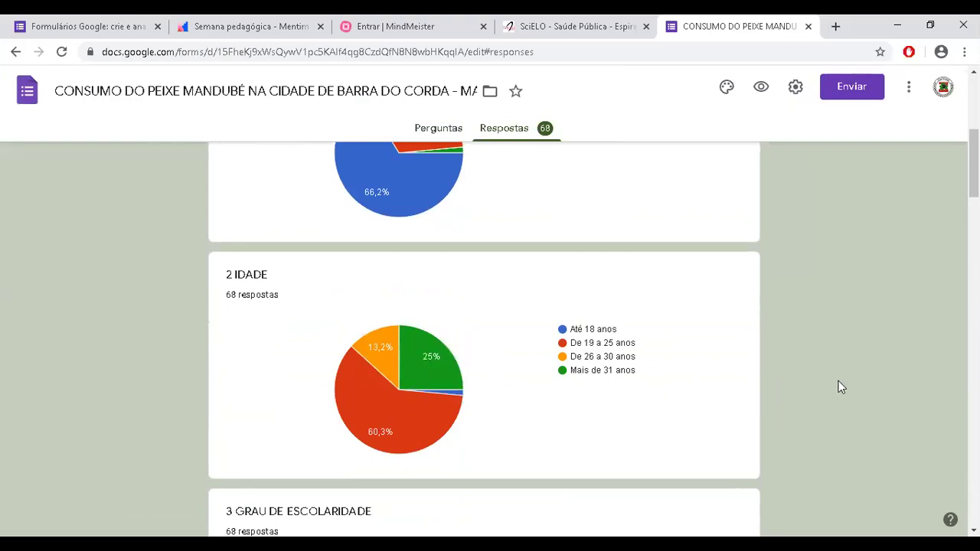
scroll(840, 387, "down", 2)
scroll(839, 387, "down", 3)
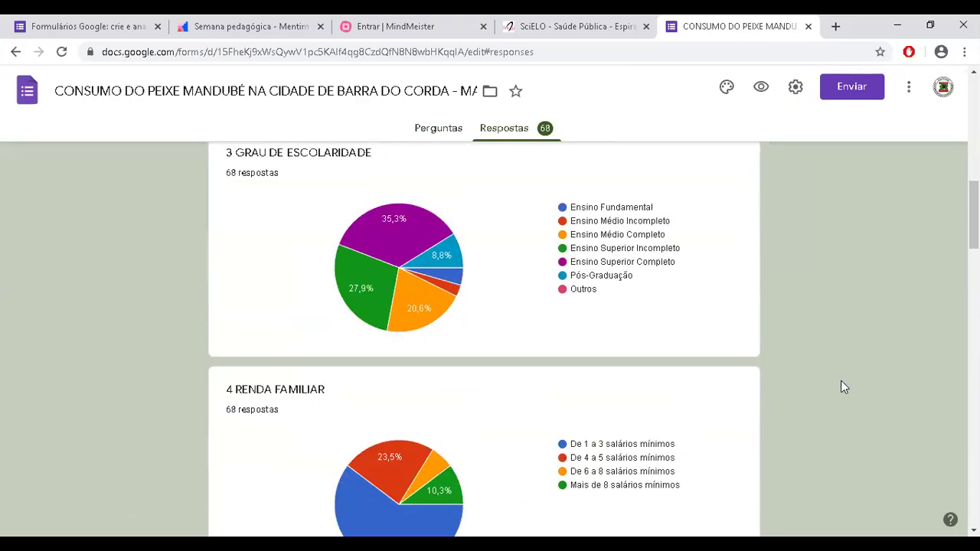
scroll(836, 398, "down", 5)
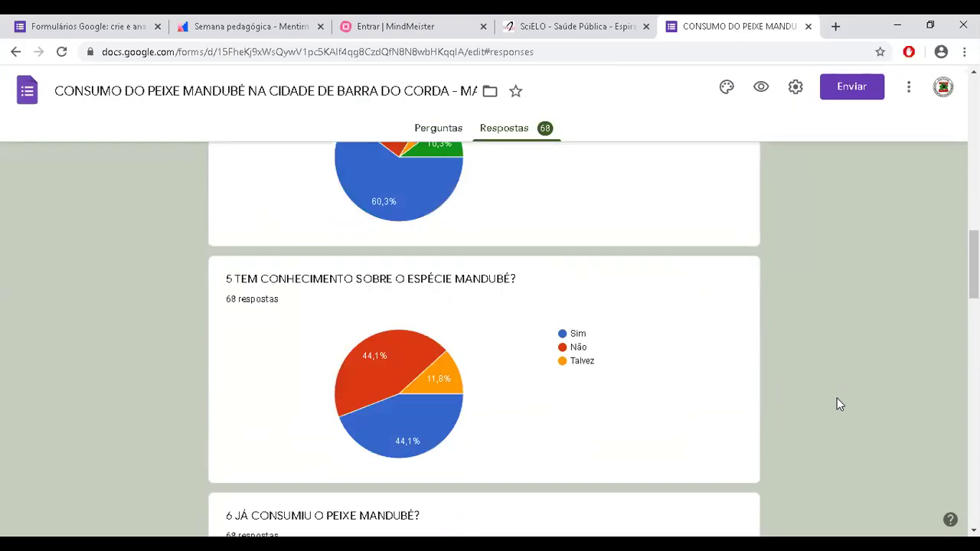
scroll(837, 404, "up", 2)
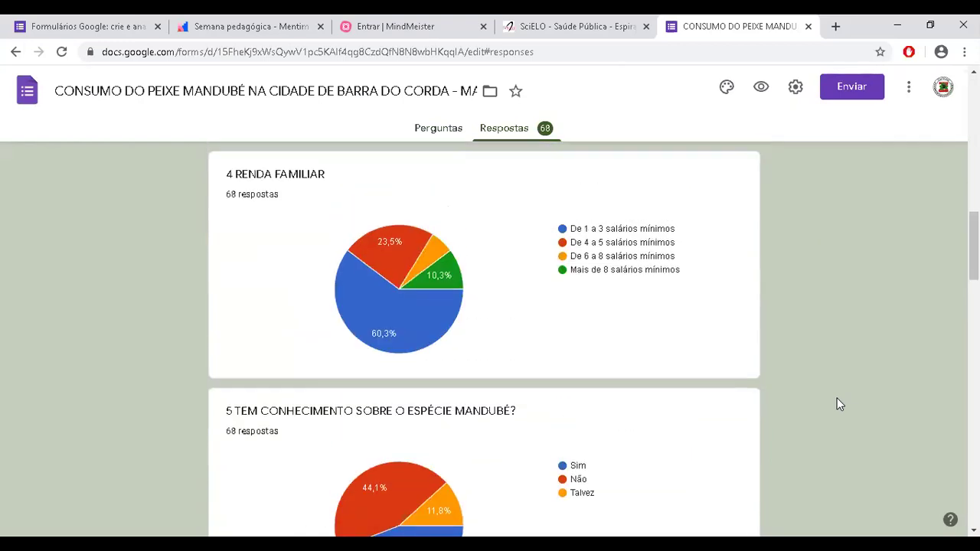
Step: Return to the forms list, open PROVA FINAL GESTÃO E ADMINISTRAÇÃO HOSPITALAR and examine its questions and layout
left_click(6, 86)
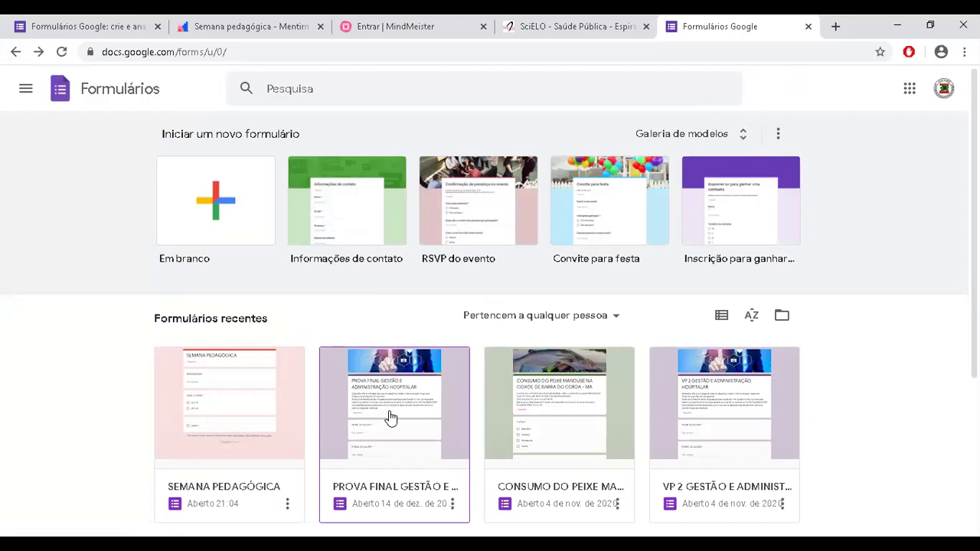
left_click(389, 413)
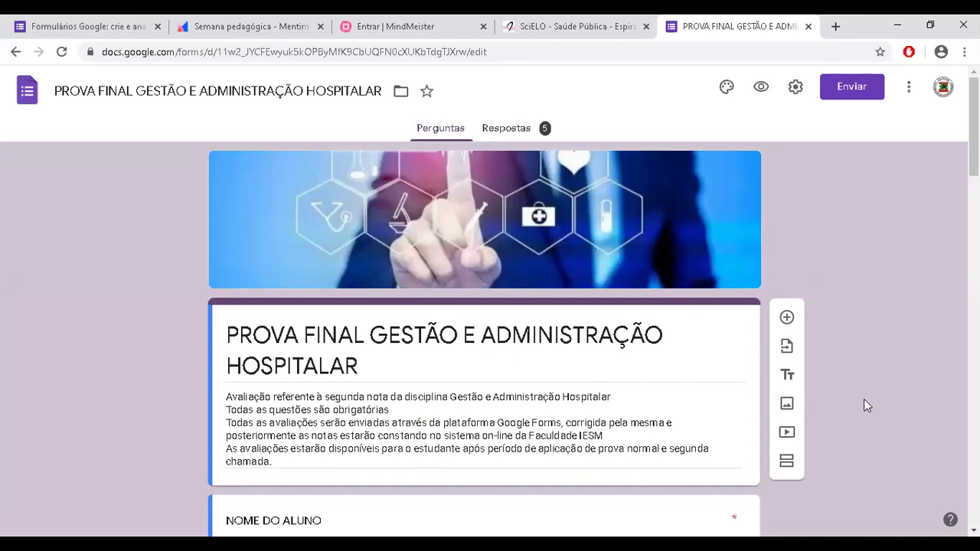
scroll(470, 418, "down", 4)
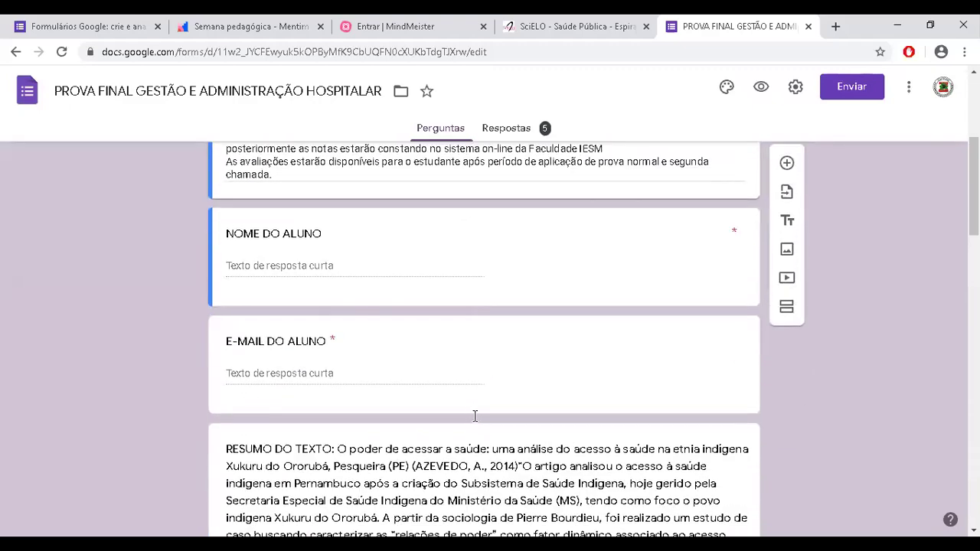
scroll(475, 416, "down", 5)
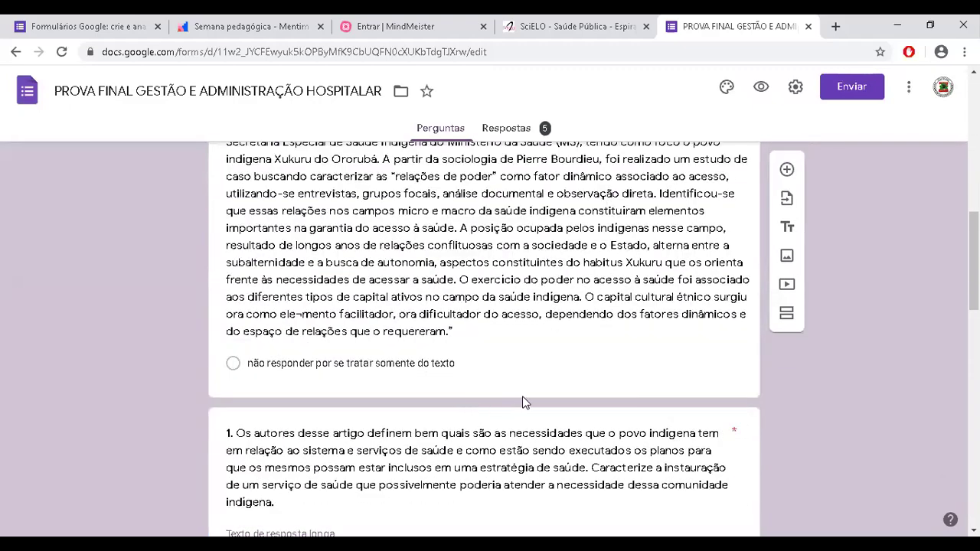
scroll(523, 403, "down", 2)
scroll(525, 402, "down", 3)
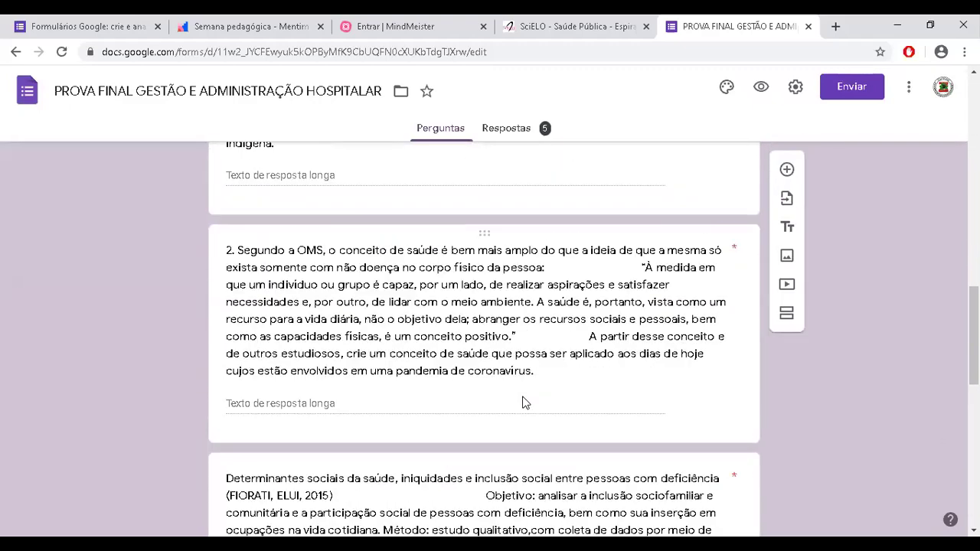
scroll(425, 341, "up", 7)
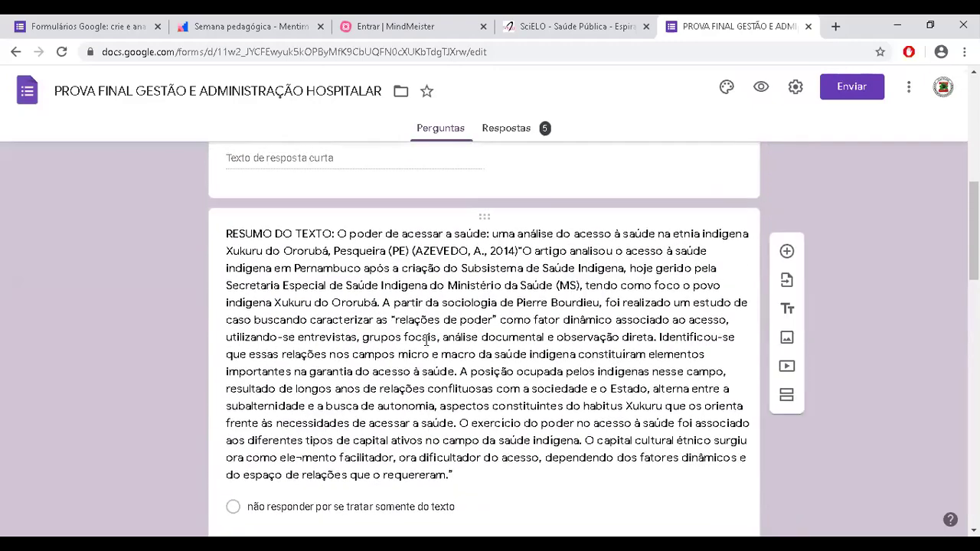
scroll(426, 340, "up", 6)
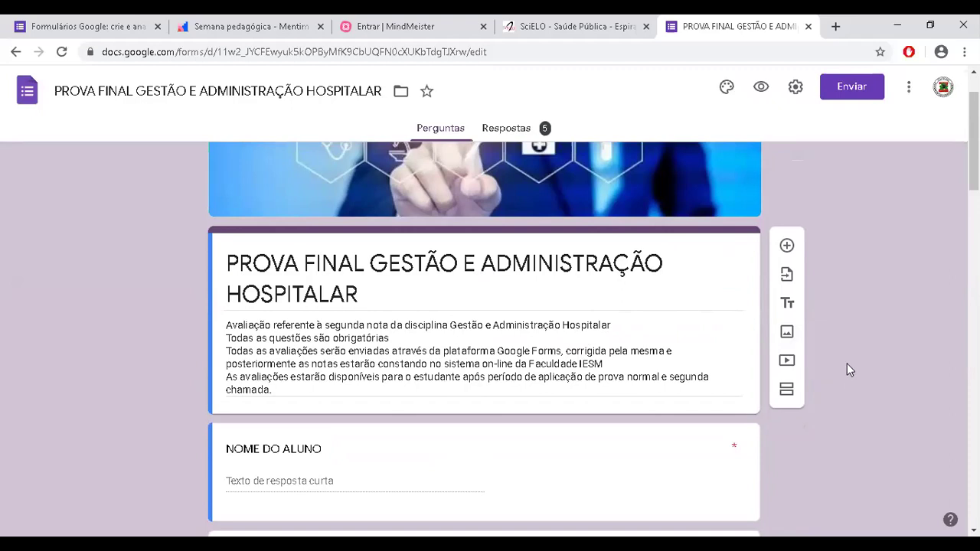
Step: Examine the form's Testes settings with Criar teste turned on, including grade release and respondent options, and leave without saving
left_click(796, 90)
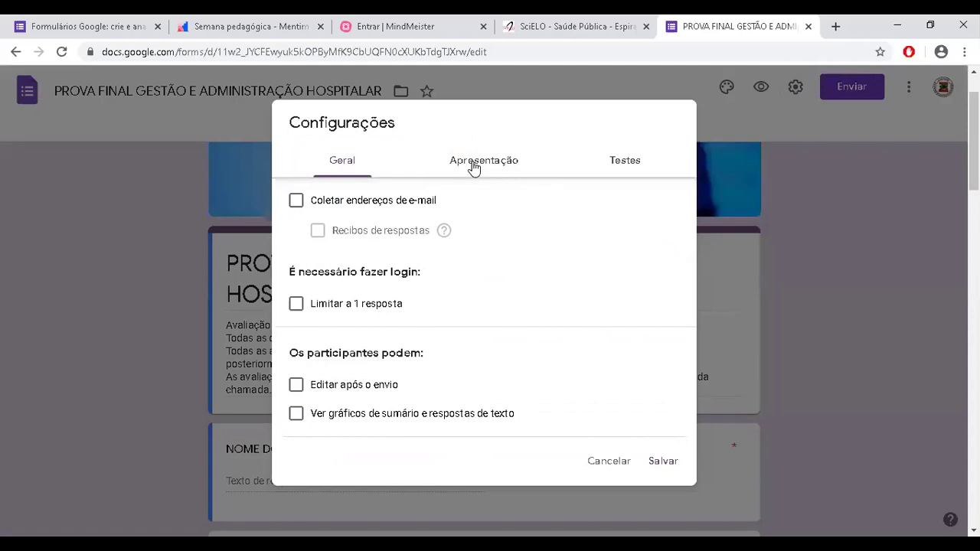
left_click(632, 167)
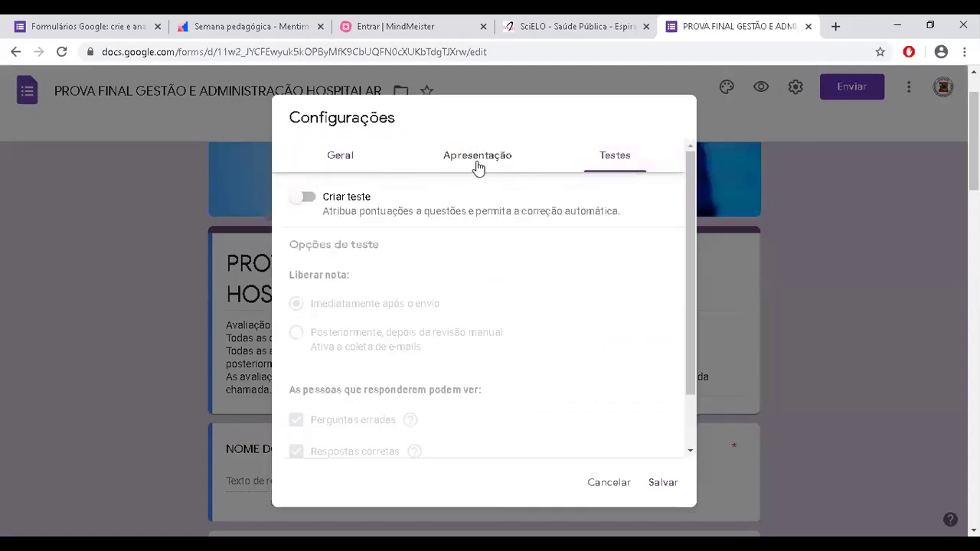
left_click(304, 199)
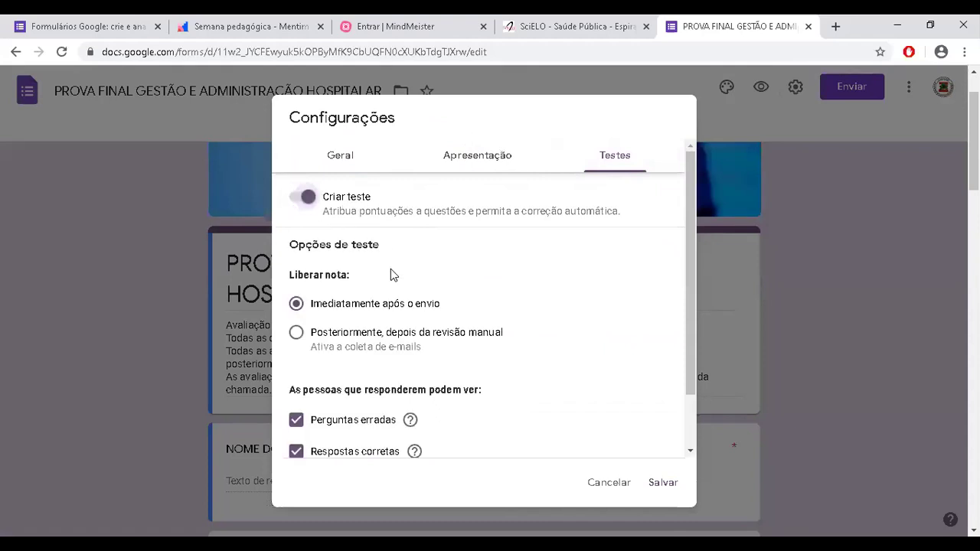
scroll(586, 321, "down", 2)
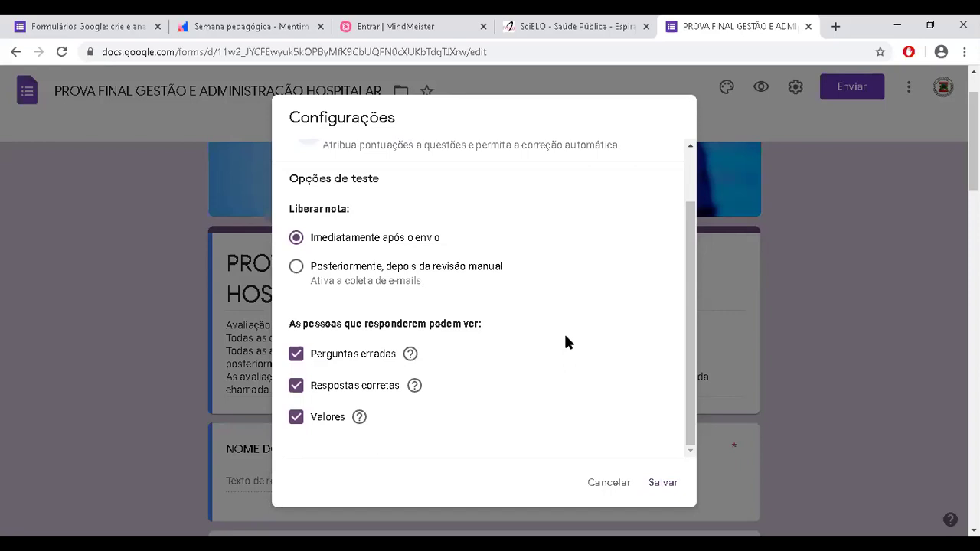
scroll(566, 342, "up", 1)
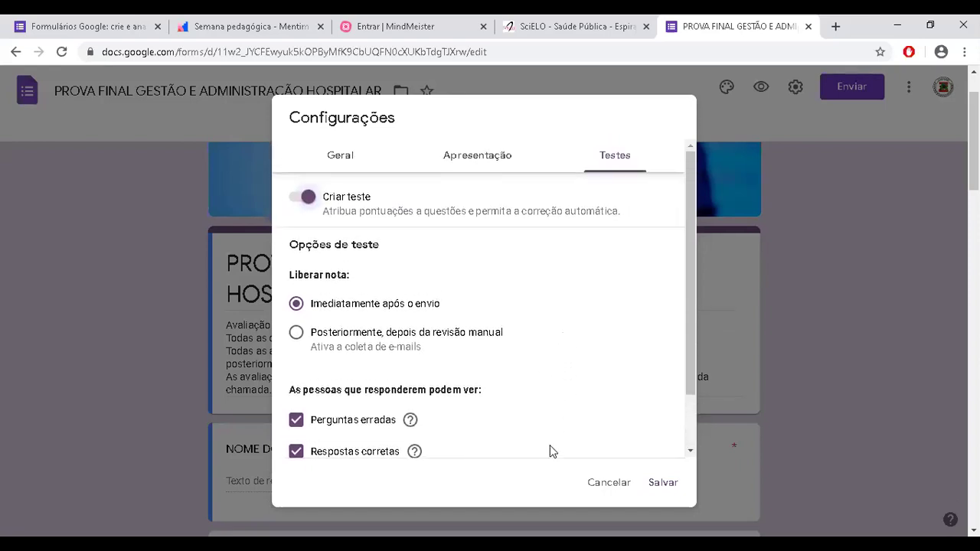
left_click(600, 487)
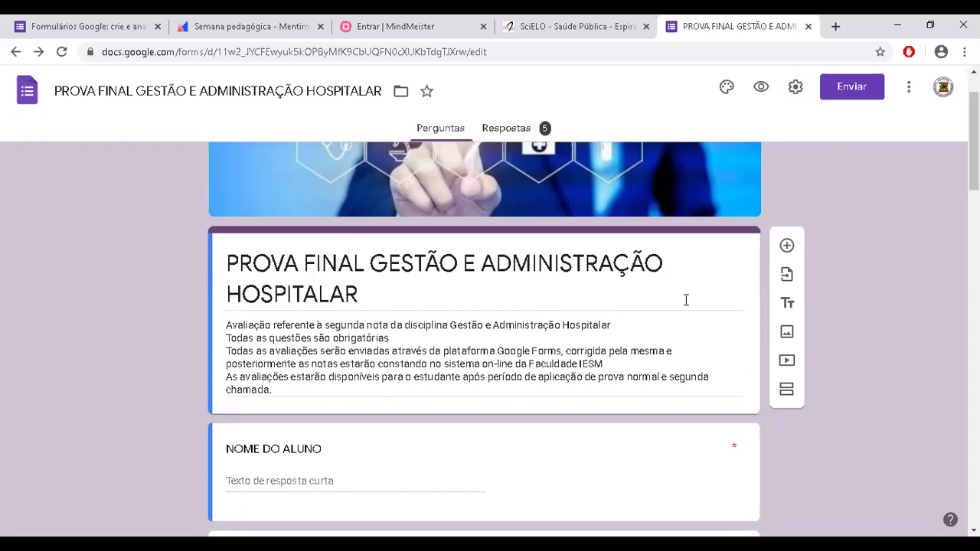
Step: Examine the exam's questions, from the RESUMO DO TEXTO passage through long-answer questions 1 and 2
scroll(558, 326, "up", 1)
scroll(558, 327, "down", 6)
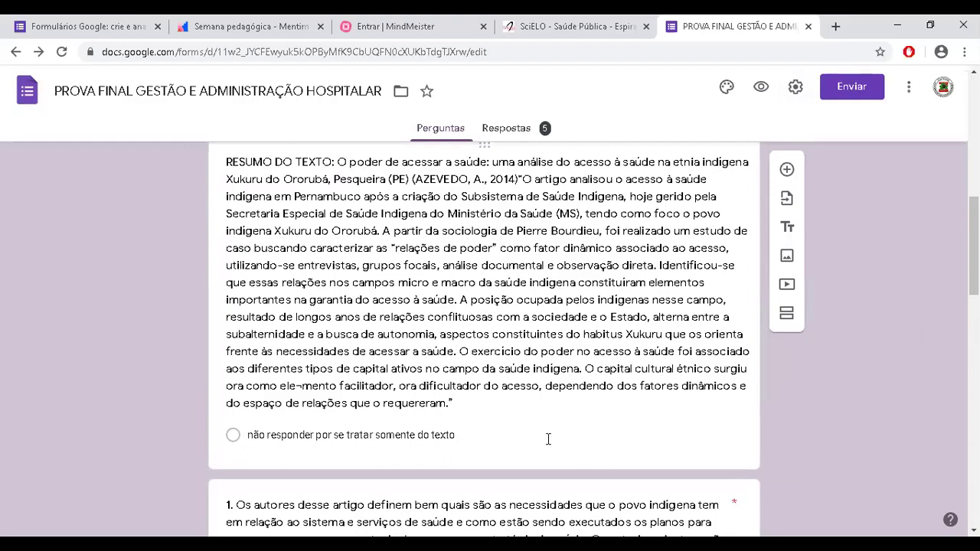
scroll(528, 421, "down", 1)
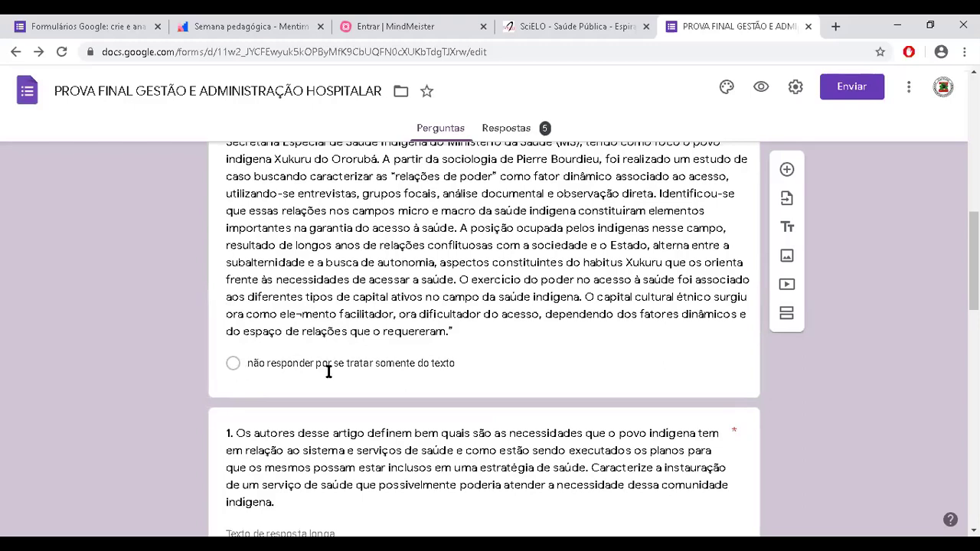
scroll(329, 375, "down", 2)
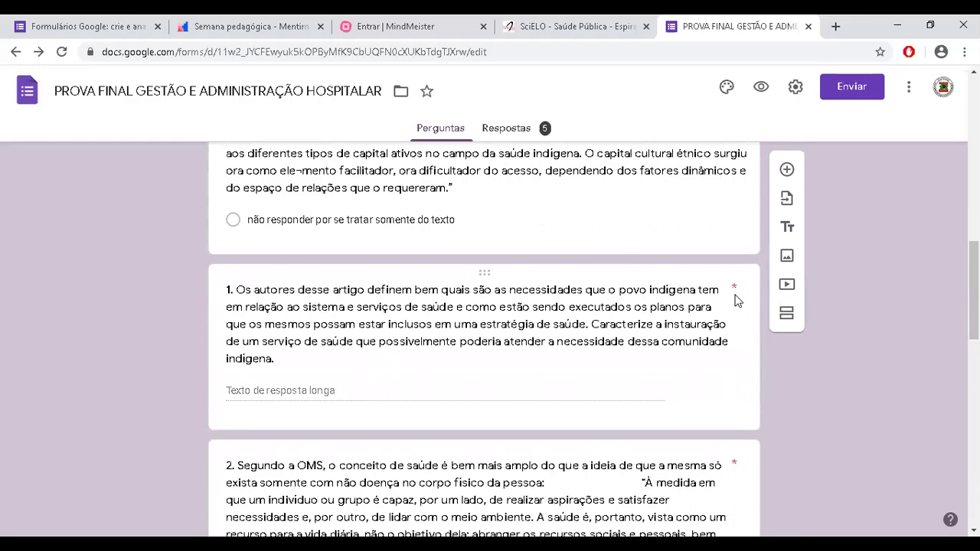
scroll(658, 365, "down", 3)
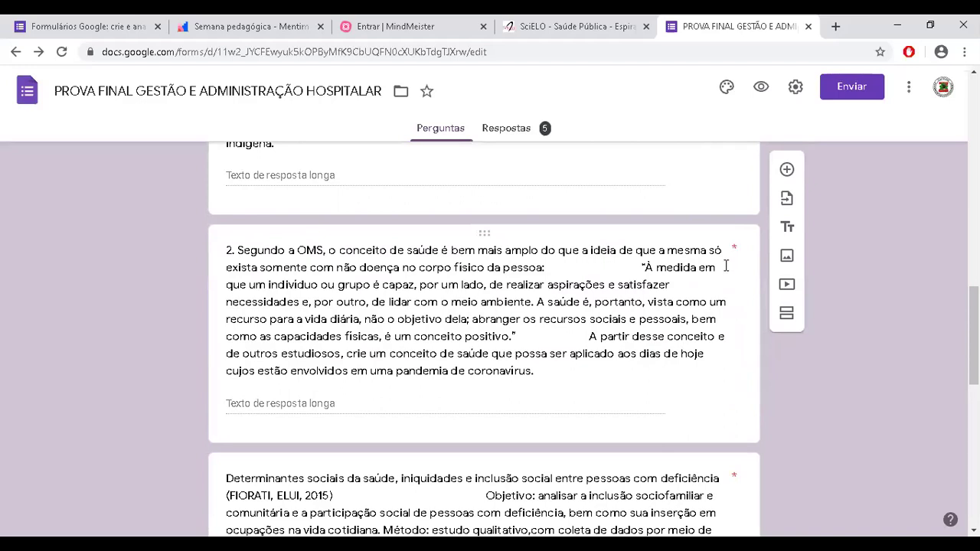
scroll(692, 337, "up", 2)
Step: Examine the exam's response summary, covering the student name, student e-mail and RESUMO DO TEXTO entries
left_click(506, 128)
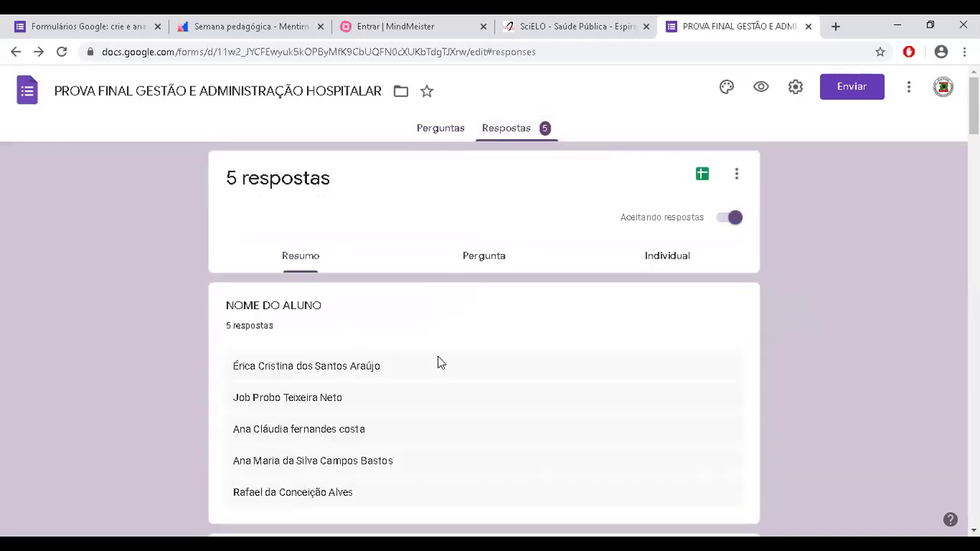
scroll(421, 406, "down", 2)
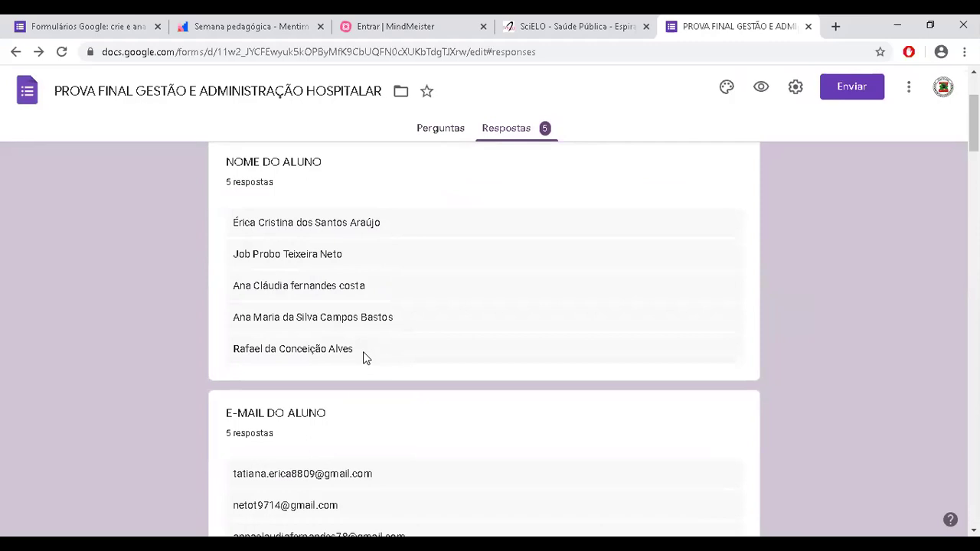
scroll(365, 357, "down", 2)
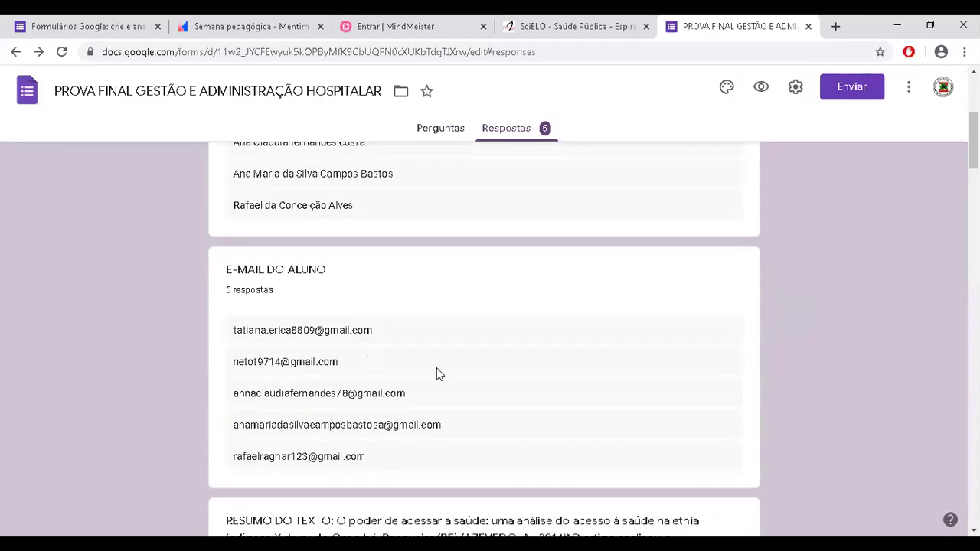
scroll(436, 371, "down", 3)
scroll(431, 372, "up", 1)
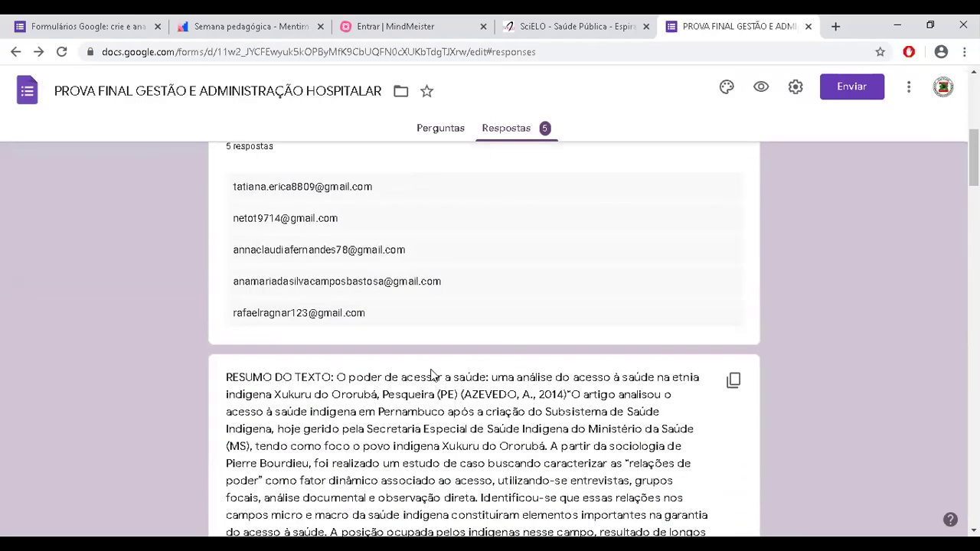
scroll(431, 372, "down", 4)
scroll(431, 375, "down", 3)
scroll(427, 398, "up", 10)
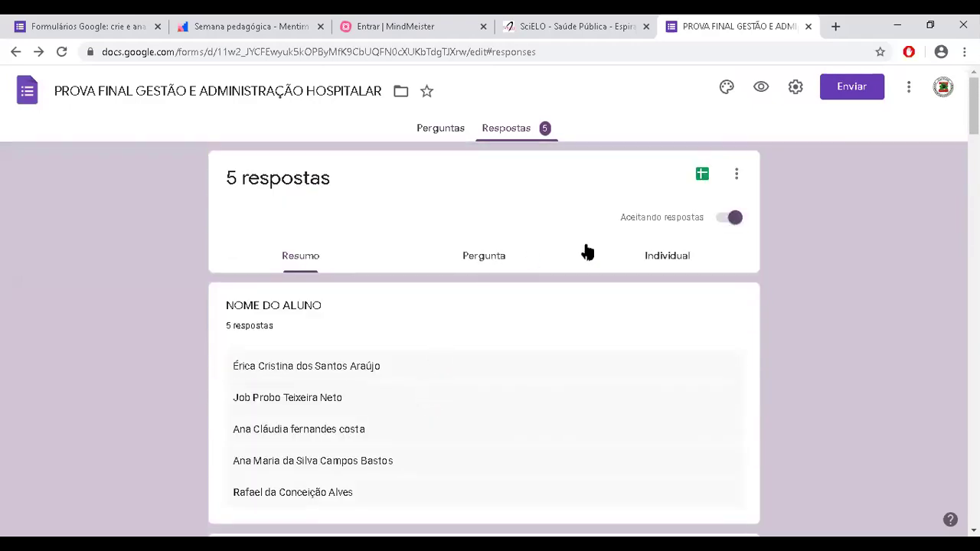
Step: Examine the exam's individual responses, moving from response 1 through 2 and on to response 5
left_click(662, 255)
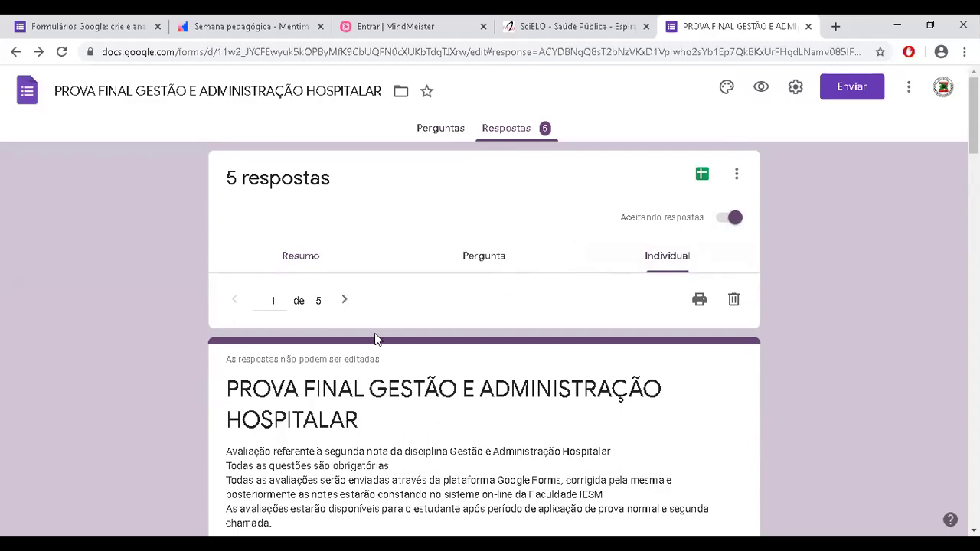
scroll(393, 350, "down", 1)
scroll(393, 350, "down", 2)
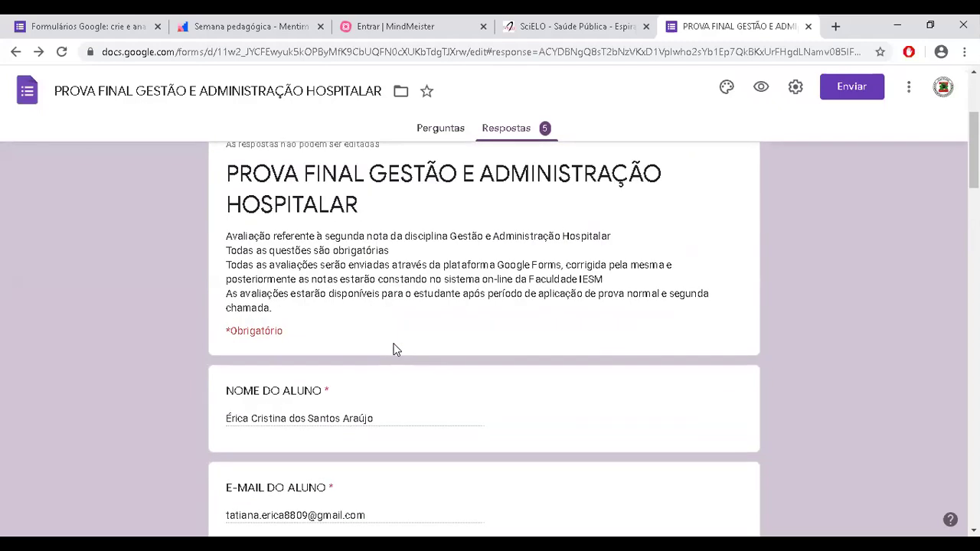
scroll(393, 350, "up", 2)
left_click(344, 227)
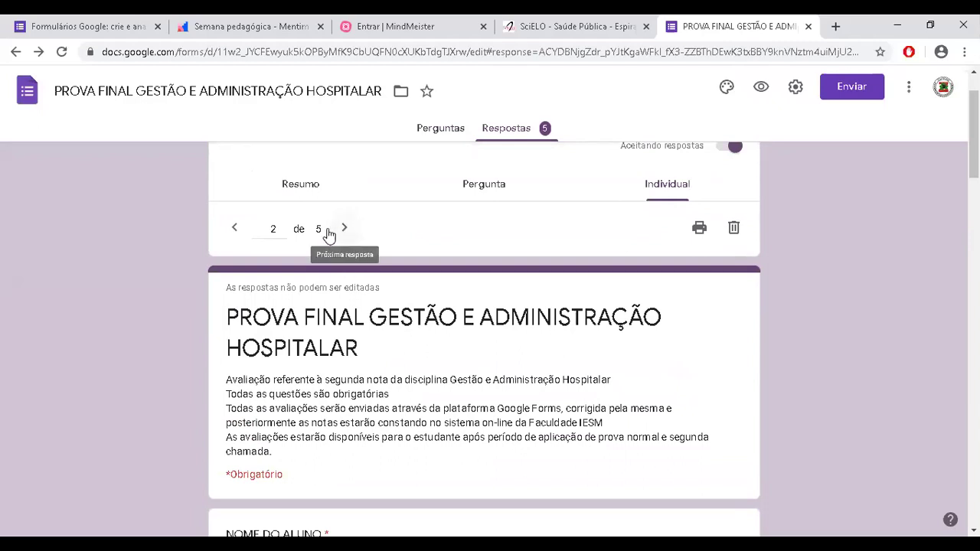
left_click(282, 228)
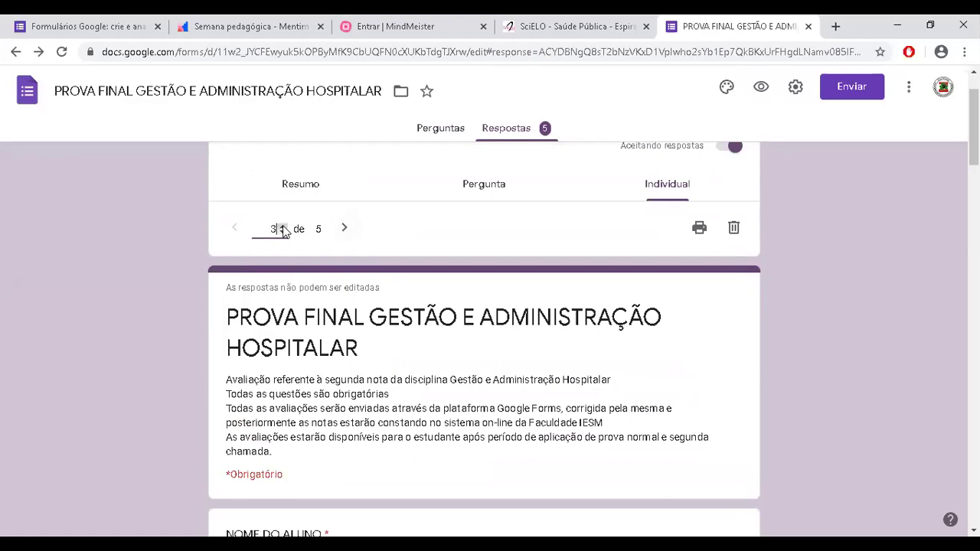
left_click(282, 228)
scroll(470, 328, "down", 3)
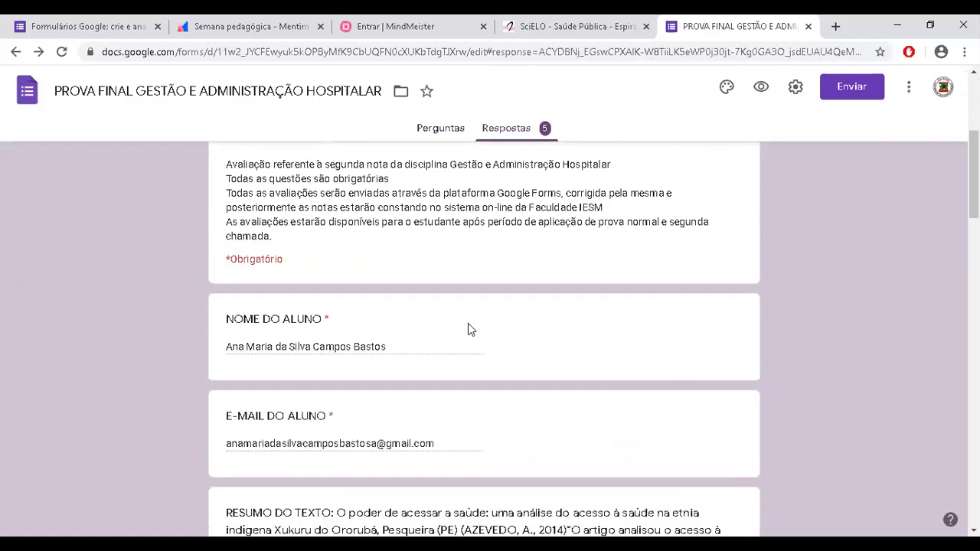
scroll(470, 329, "down", 2)
scroll(470, 329, "up", 1)
scroll(470, 329, "down", 5)
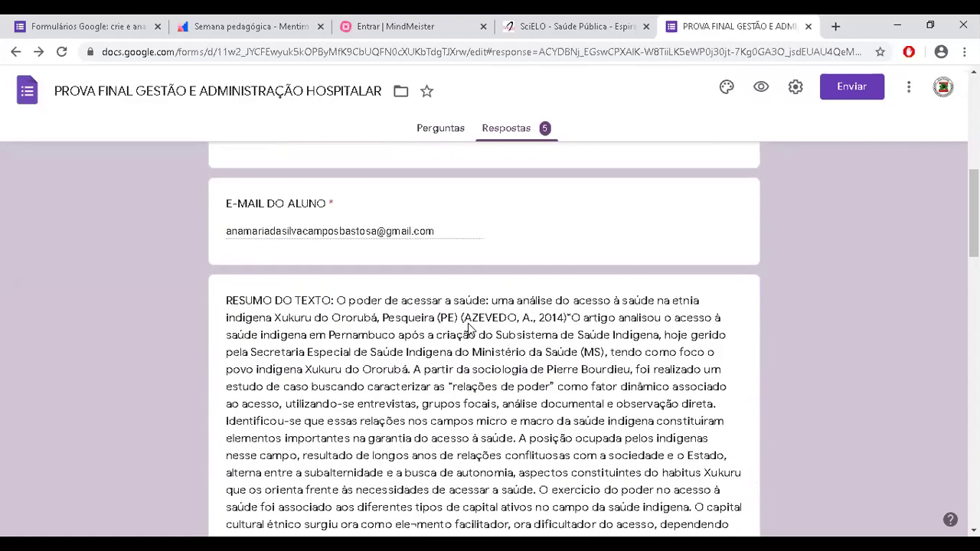
scroll(470, 329, "up", 3)
scroll(470, 329, "up", 8)
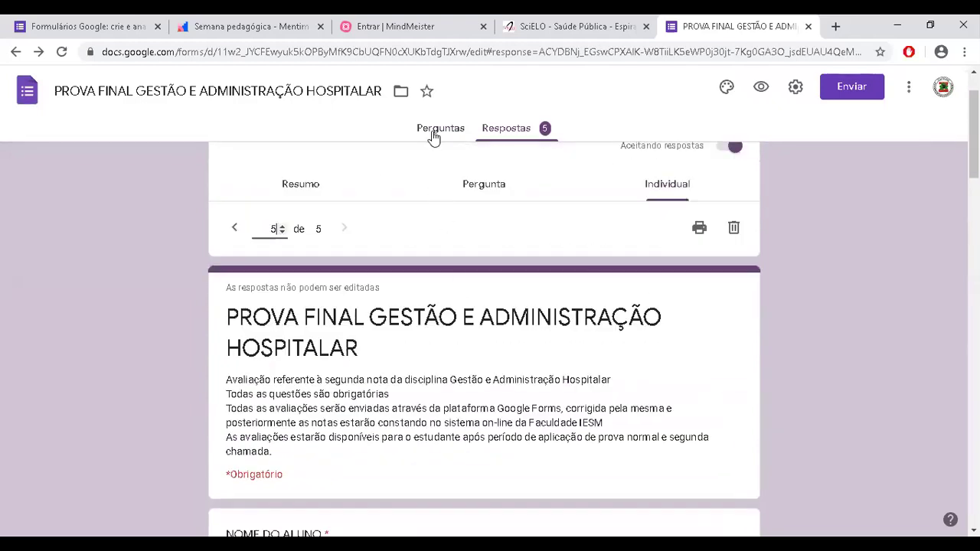
Step: Return to the exam's questions and copy the form's sharing link as a short URL
left_click(433, 135)
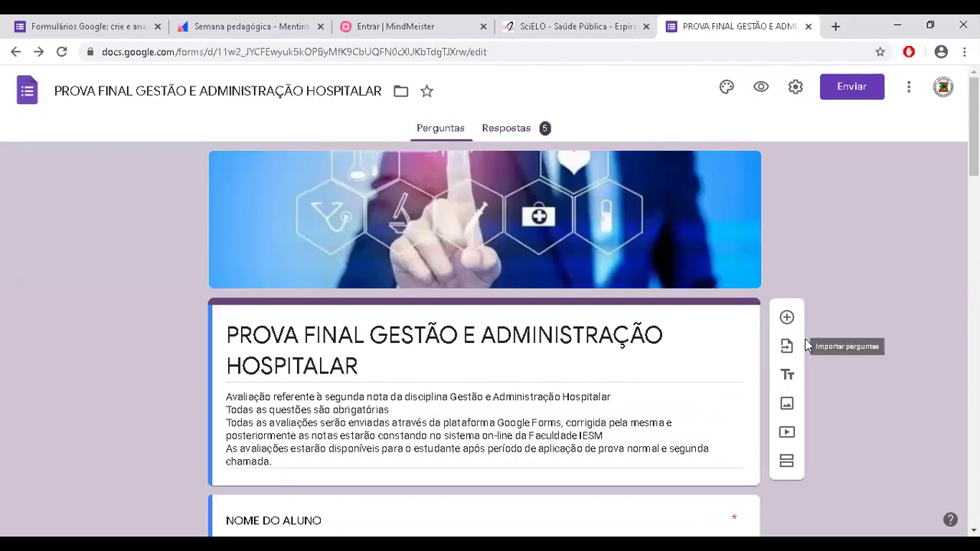
left_click(846, 96)
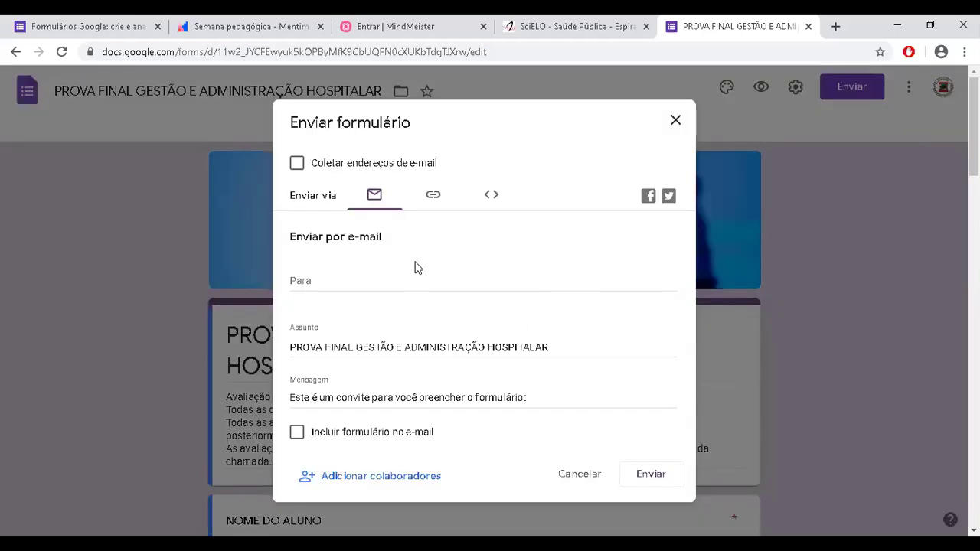
left_click(434, 197)
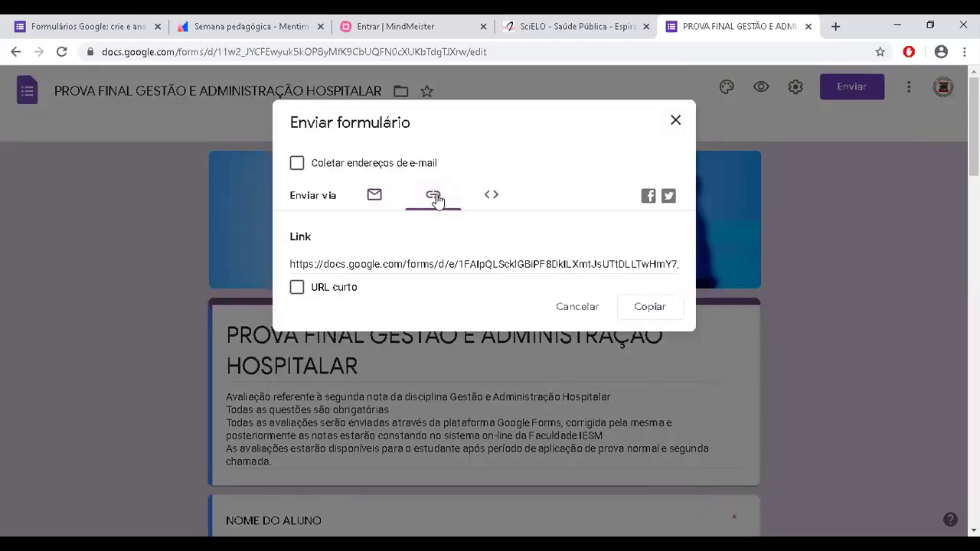
left_click(297, 287)
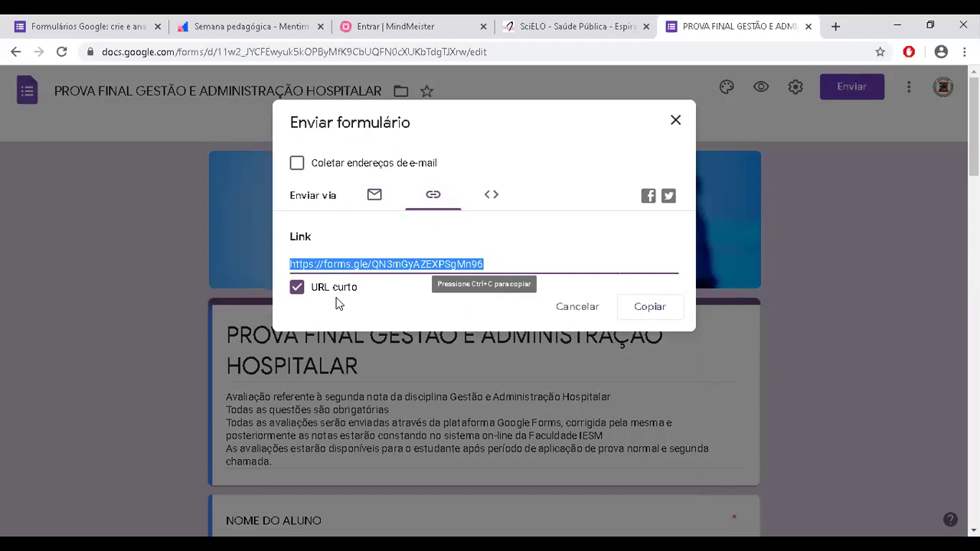
left_click(638, 316)
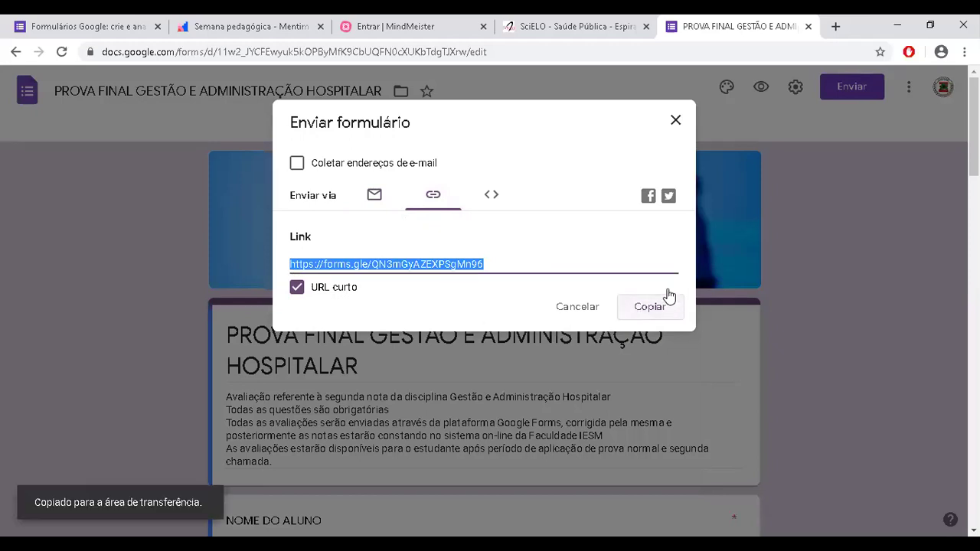
left_click(675, 122)
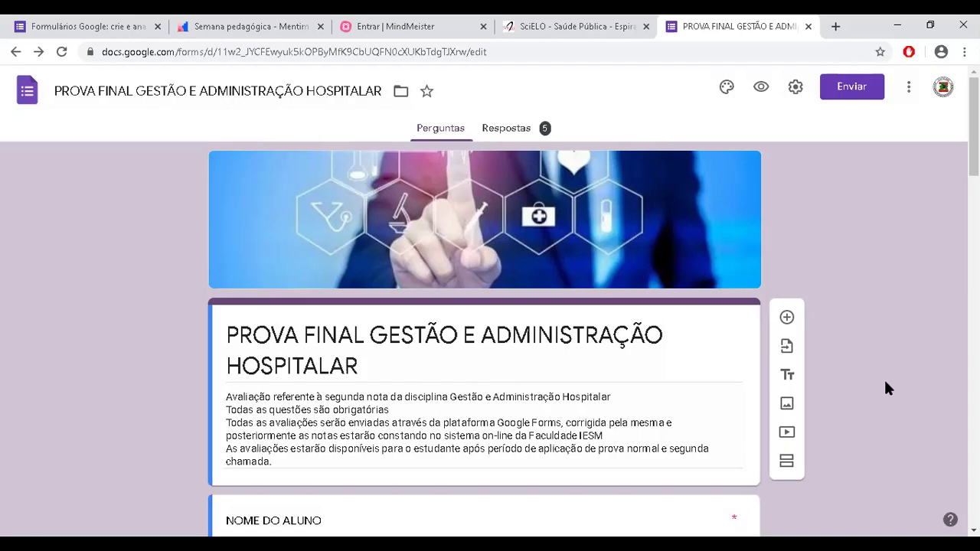
scroll(886, 387, "down", 2)
scroll(885, 388, "up", 2)
key("ctrl+Tab")
key("ctrl+Tab")
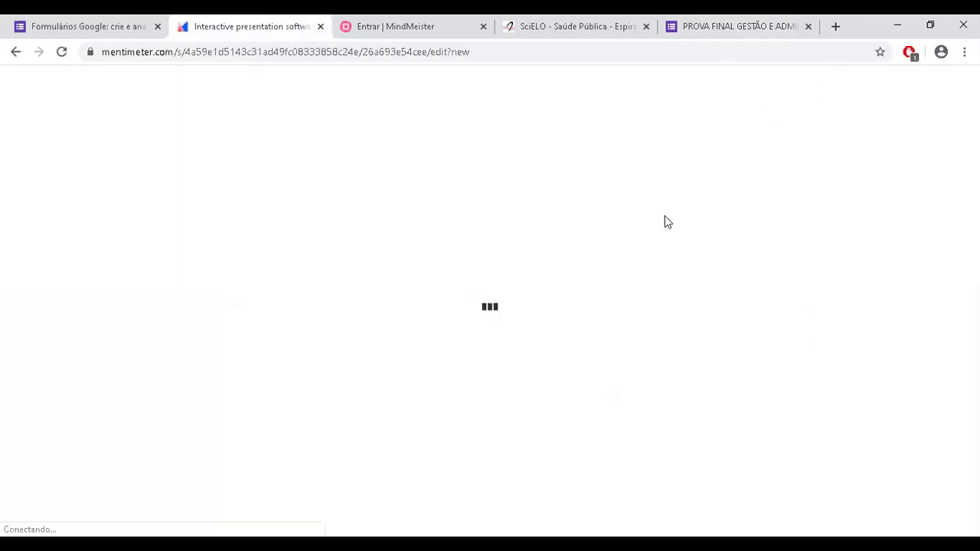
key("ctrl+Tab")
key("ctrl+Tab")
key("ctrl+Tab")
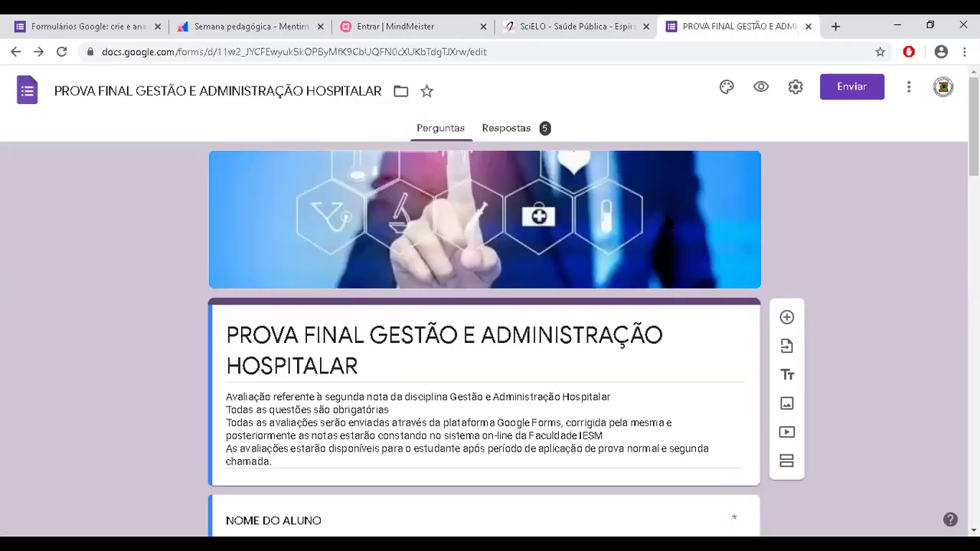
Step: Generate the exam's short sharing URL again, copy it and close the send dialog
left_click(850, 92)
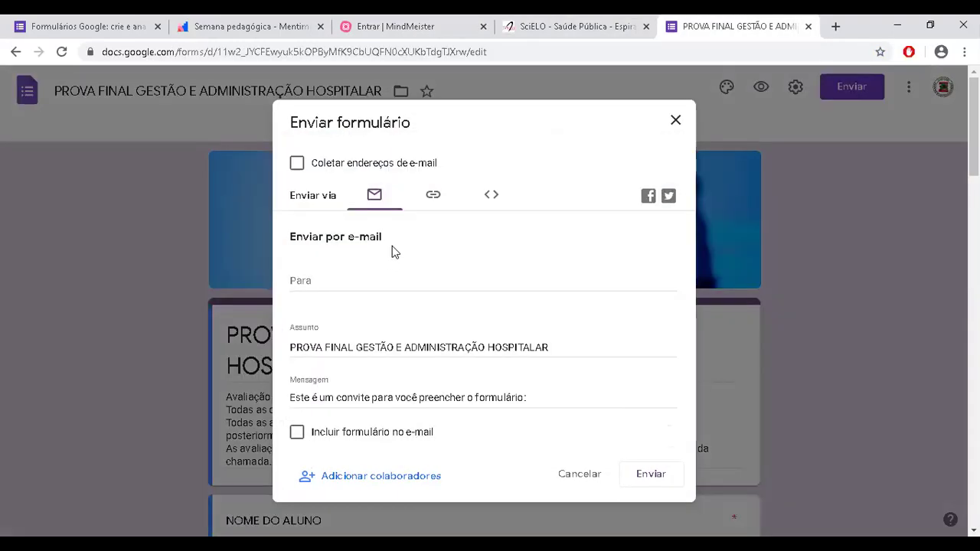
left_click(433, 198)
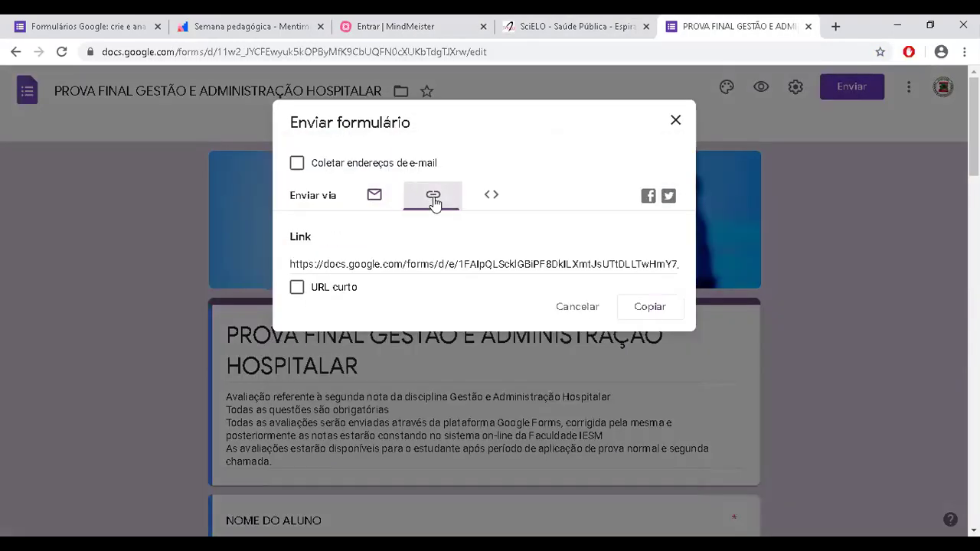
left_click(298, 289)
left_click(659, 320)
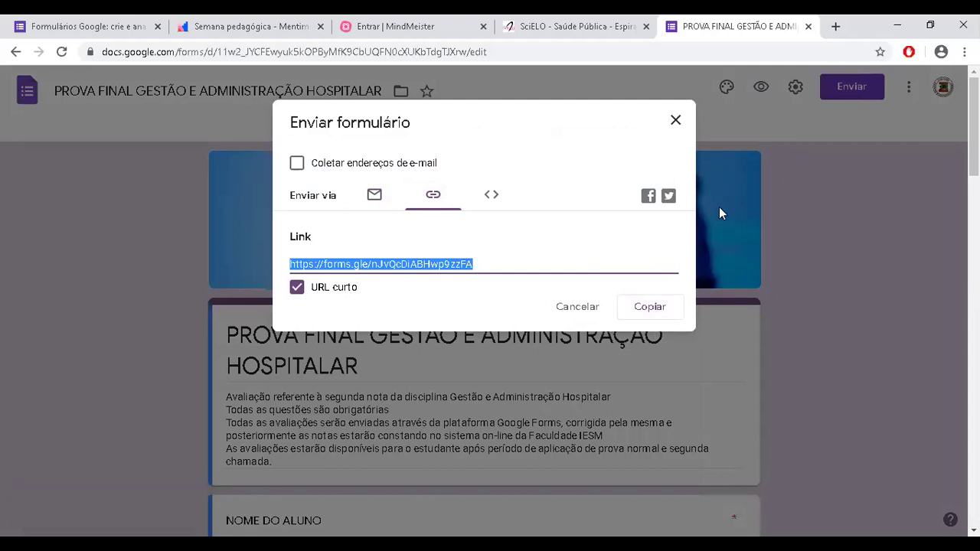
left_click(676, 122)
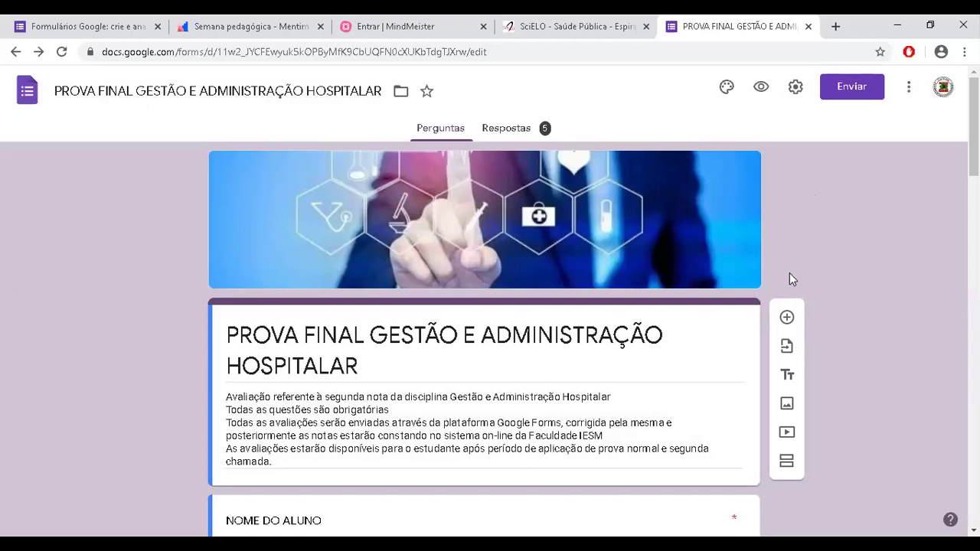
Step: Switch to the Semana pedagógica presentation in Mentimeter
key("ctrl+Tab")
key("ctrl+Tab")
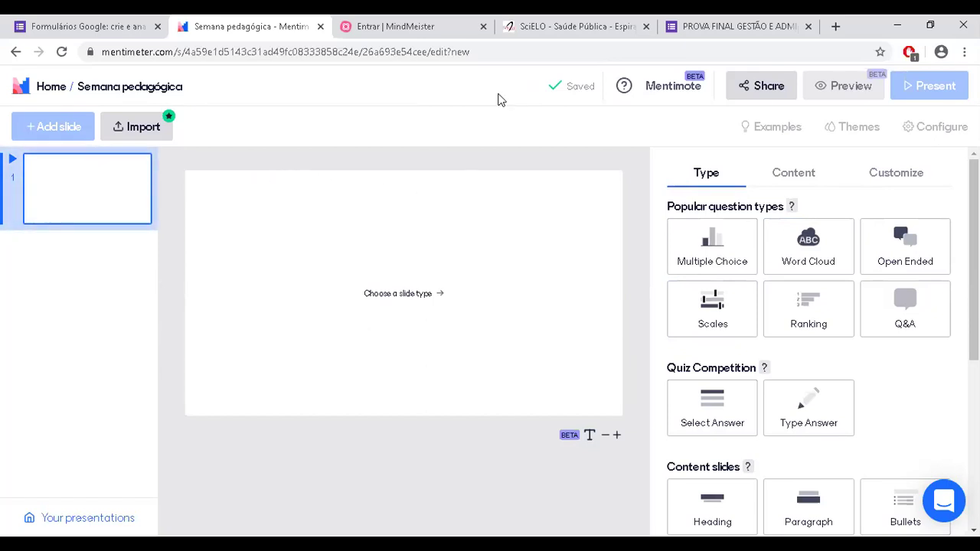
Step: Switch back to the PROVA FINAL GESTÃO E ADMINISTRAÇÃO HOSPITALAR form and copy its full sharing link
key("ctrl+Tab")
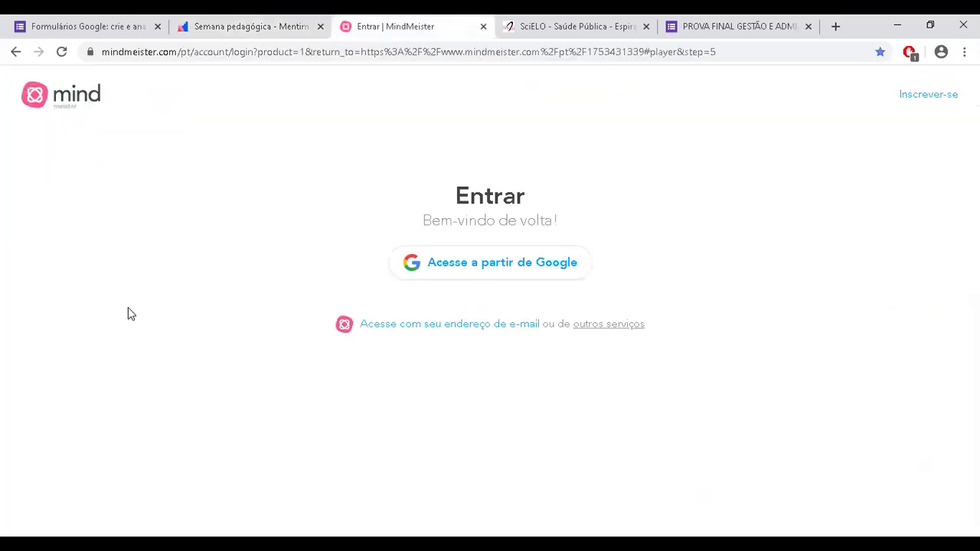
key("ctrl+Tab")
key("ctrl+Tab")
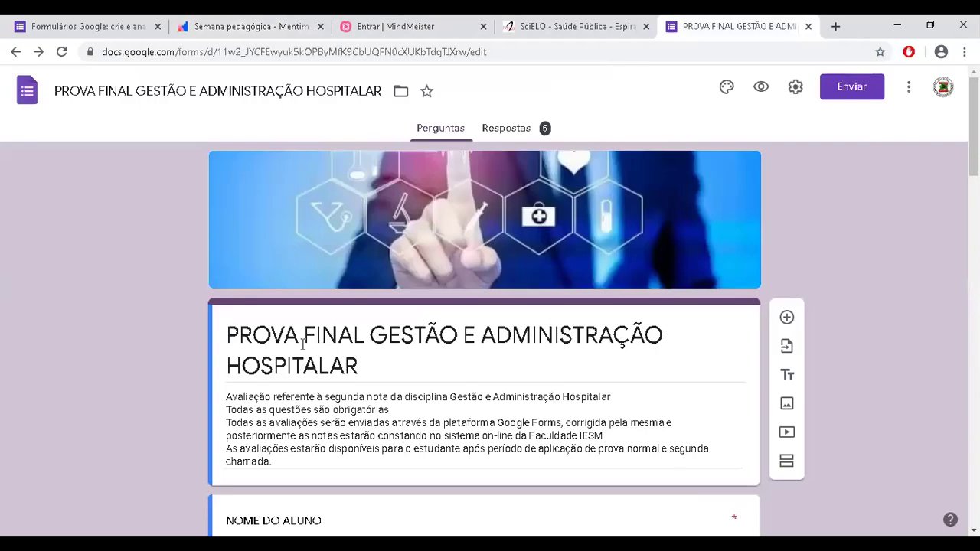
left_click(836, 88)
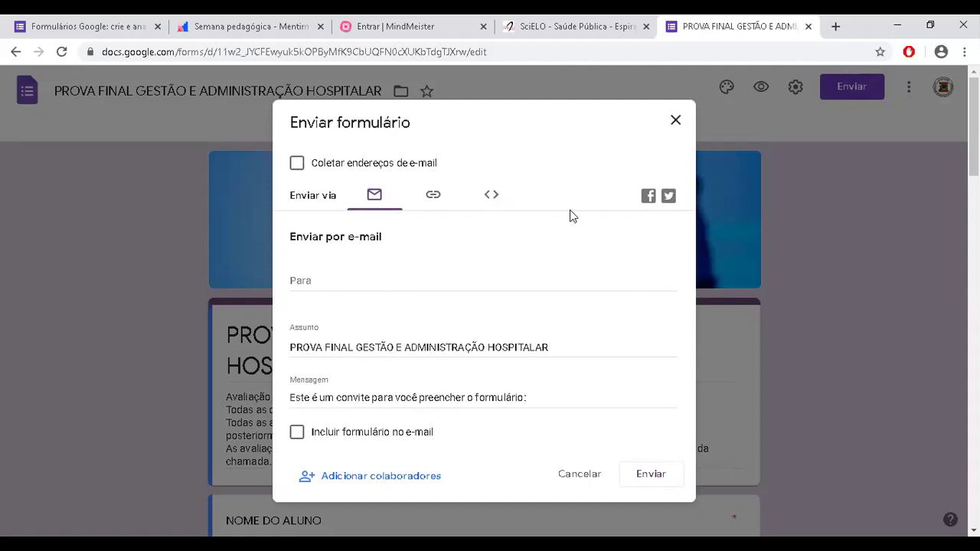
left_click(433, 198)
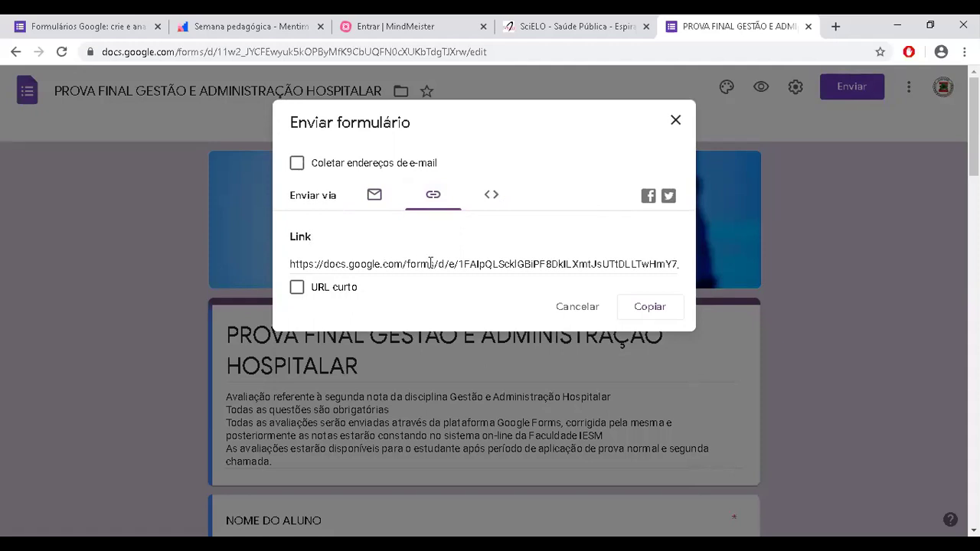
left_click(650, 307)
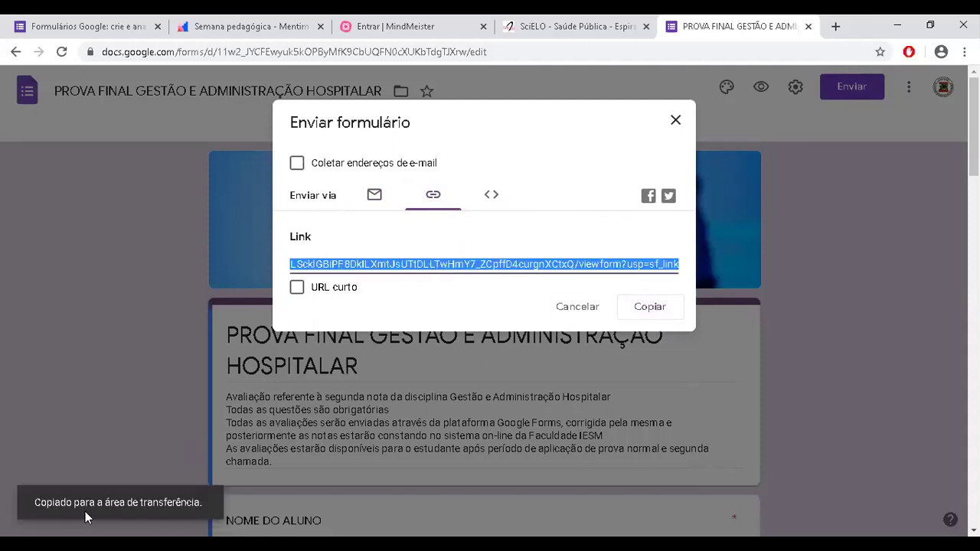
Step: Shorten the exam's sharing link and copy it, and check the e-mail sending option before closing the send dialog
left_click(297, 288)
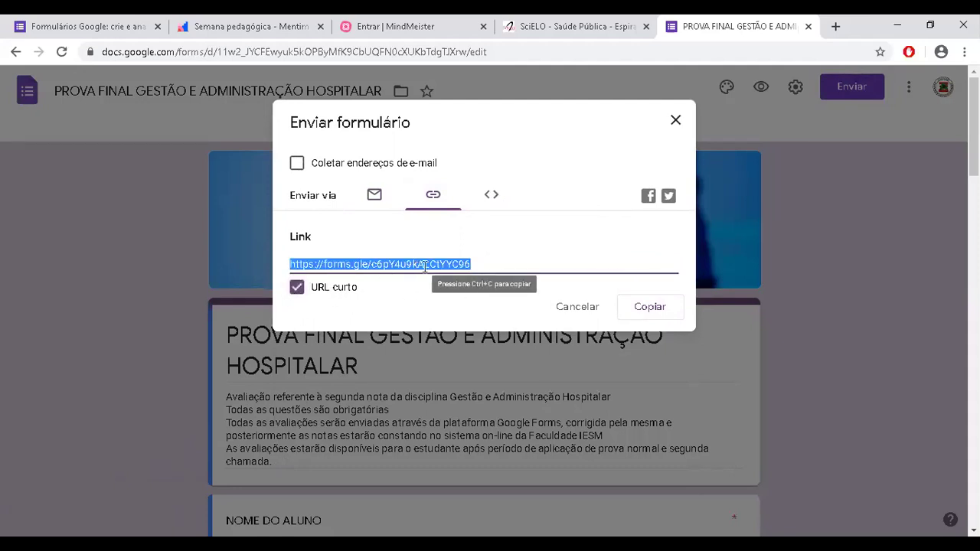
left_click(652, 310)
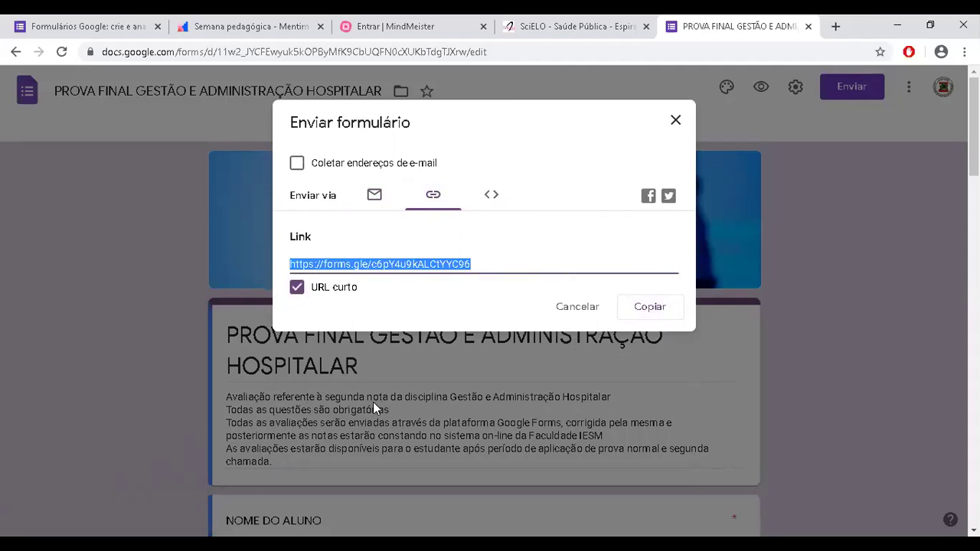
left_click(374, 196)
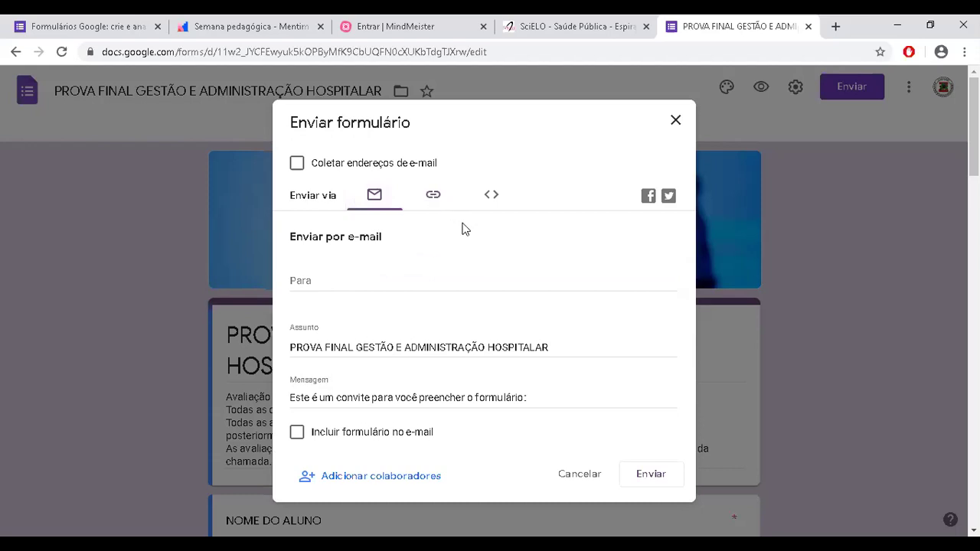
left_click(677, 117)
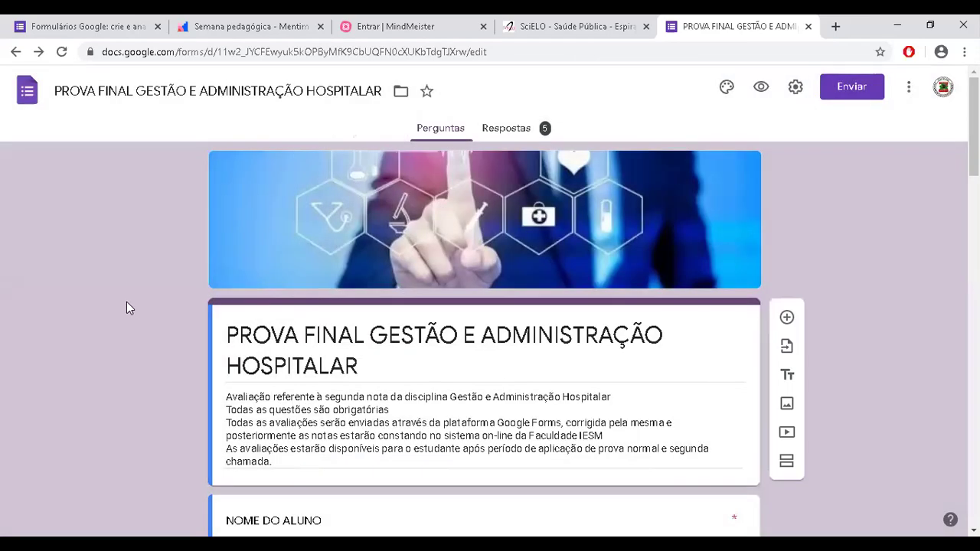
Step: Switch to the Semana pedagógica presentation in Mentimeter and make its first slide a Word Cloud
key("ctrl+Tab")
key("ctrl+Tab")
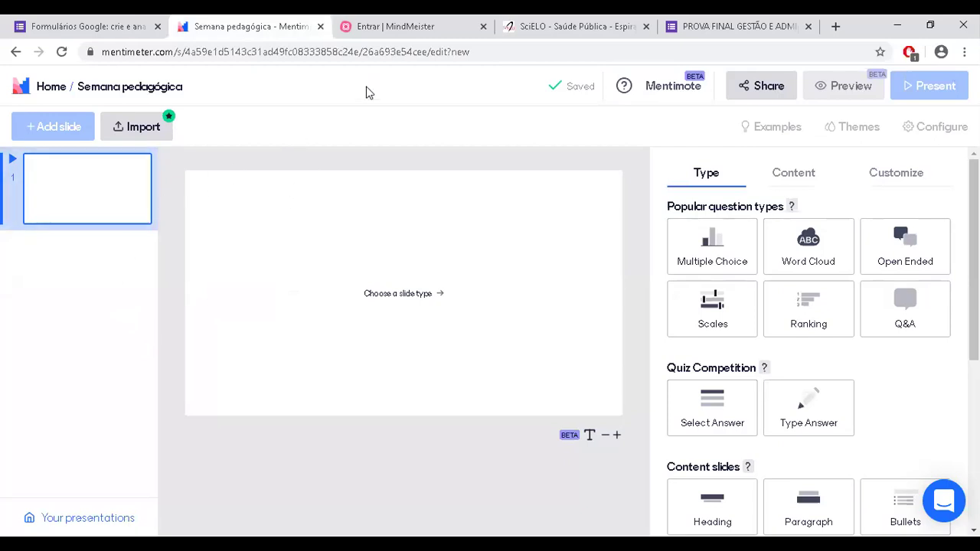
left_click(929, 28)
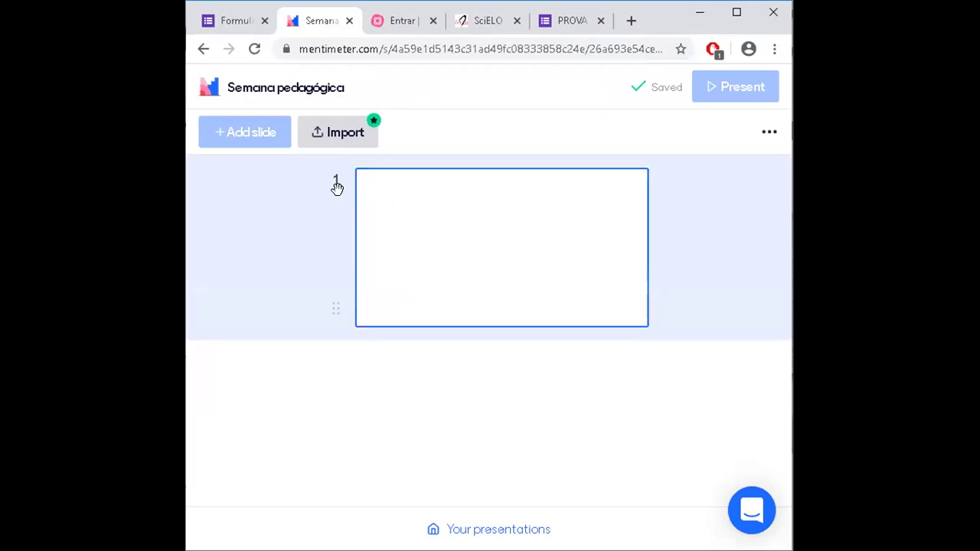
double_click(782, 31)
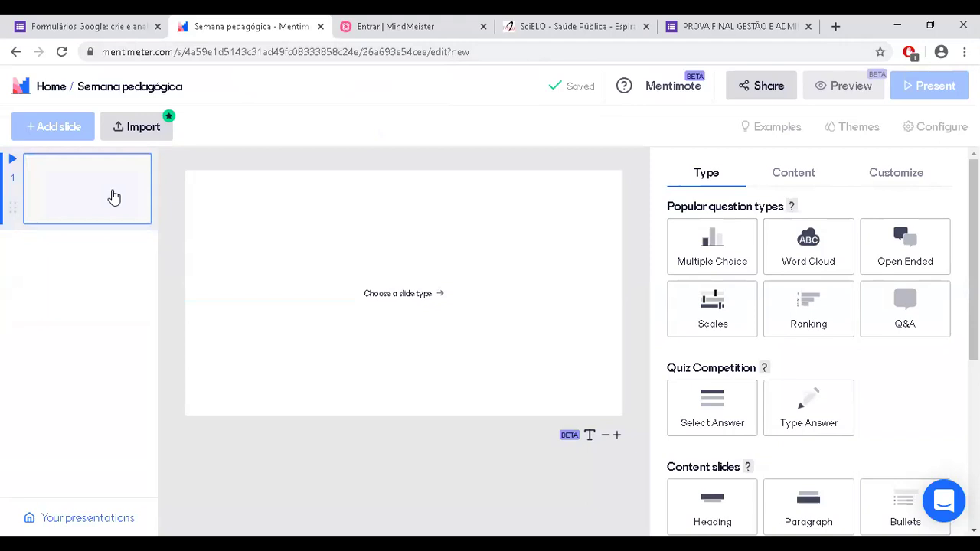
left_click(816, 261)
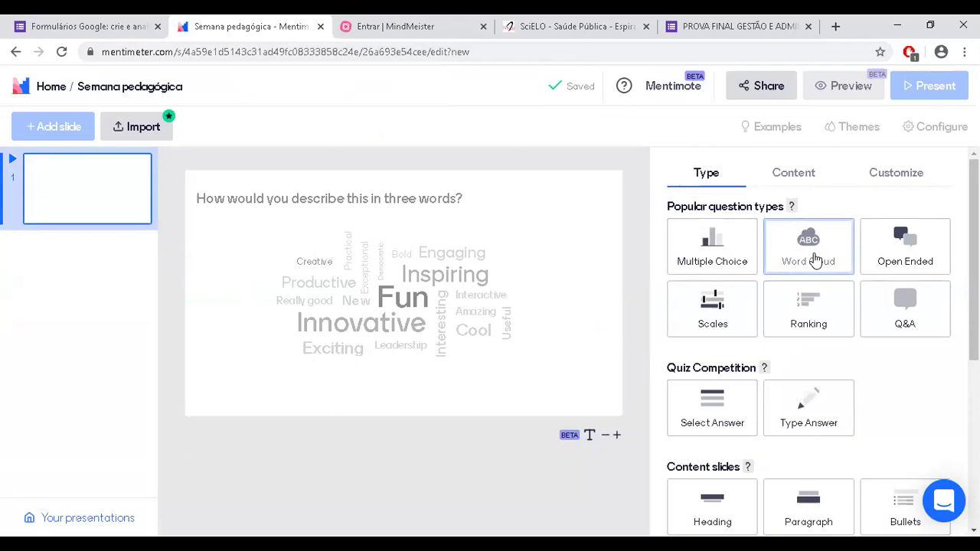
Step: Enter "TIMON CIDADE BONITA?" as the word cloud slide's question
left_click(739, 257)
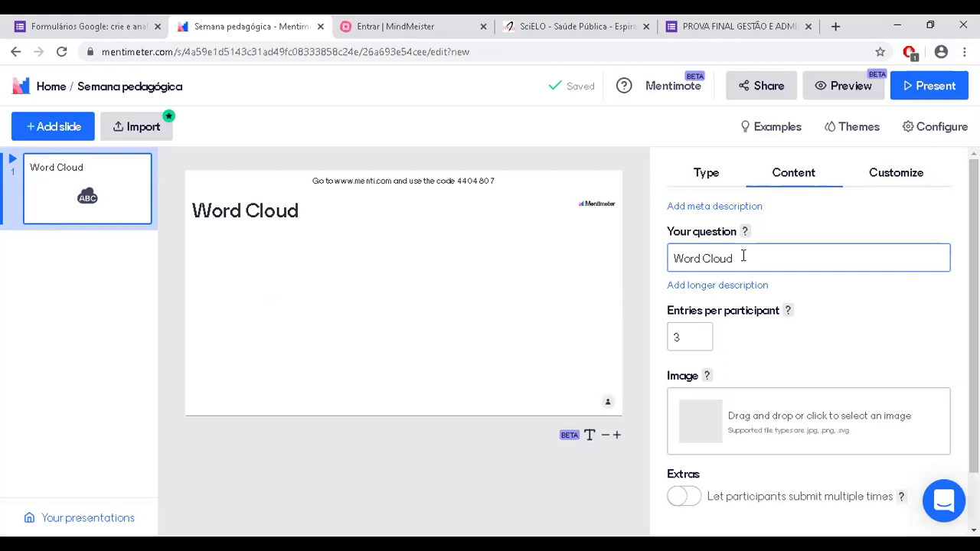
left_click(742, 257)
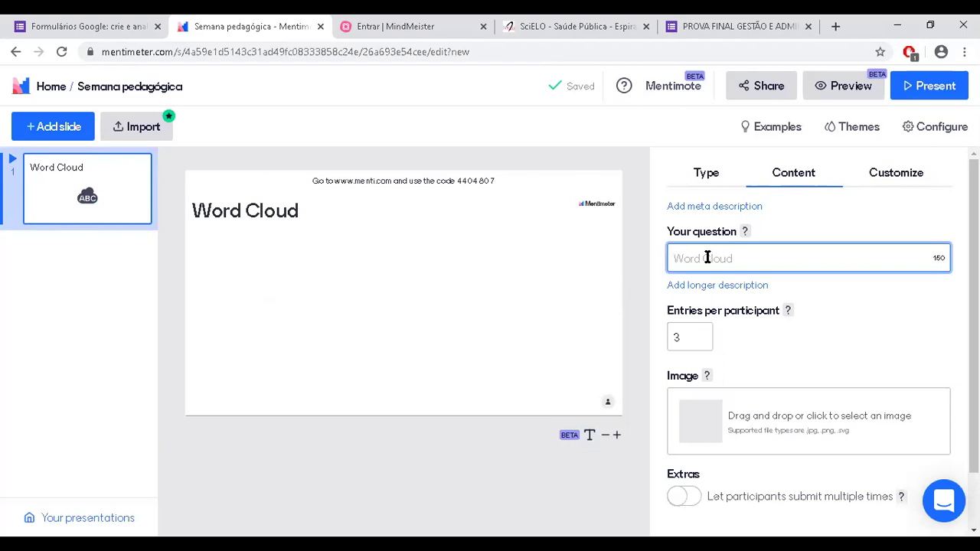
type("TIMON CIDADE BONITA")
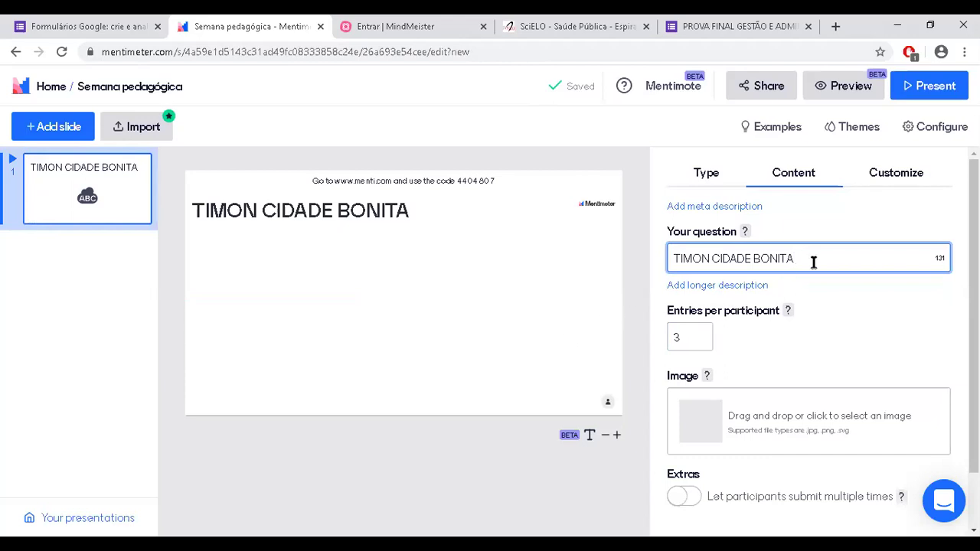
type("?")
Step: Set the word cloud's entries per participant to 5 and let participants submit multiple times
scroll(753, 358, "down", 1)
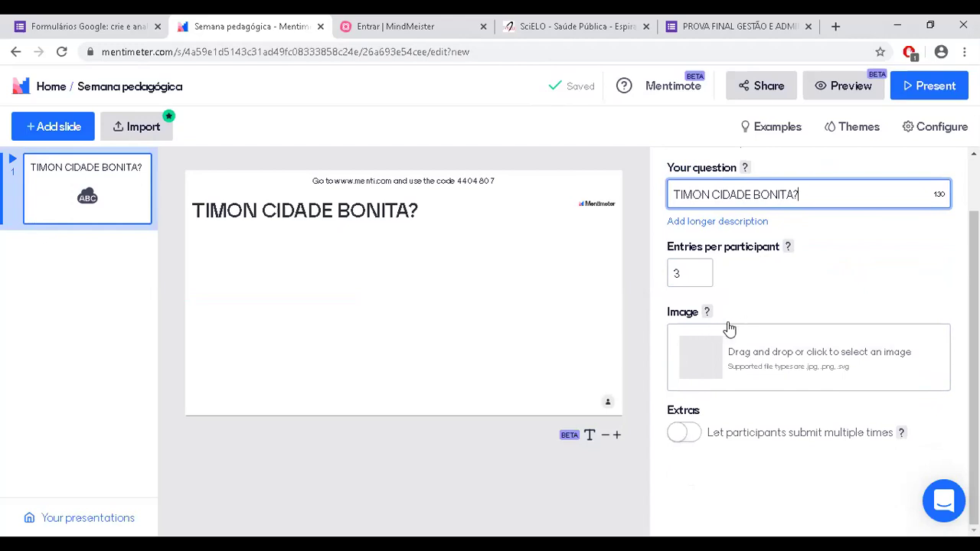
left_click(702, 270)
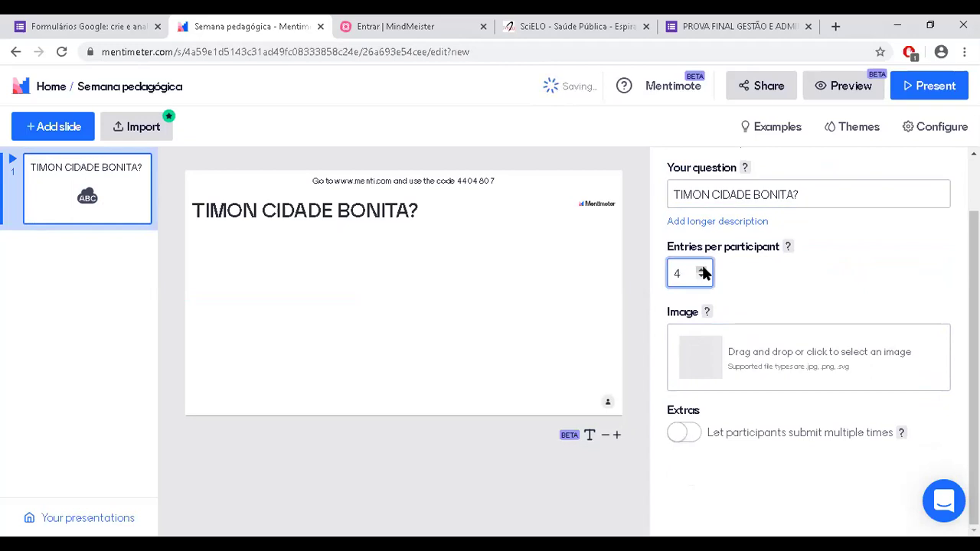
left_click(701, 271)
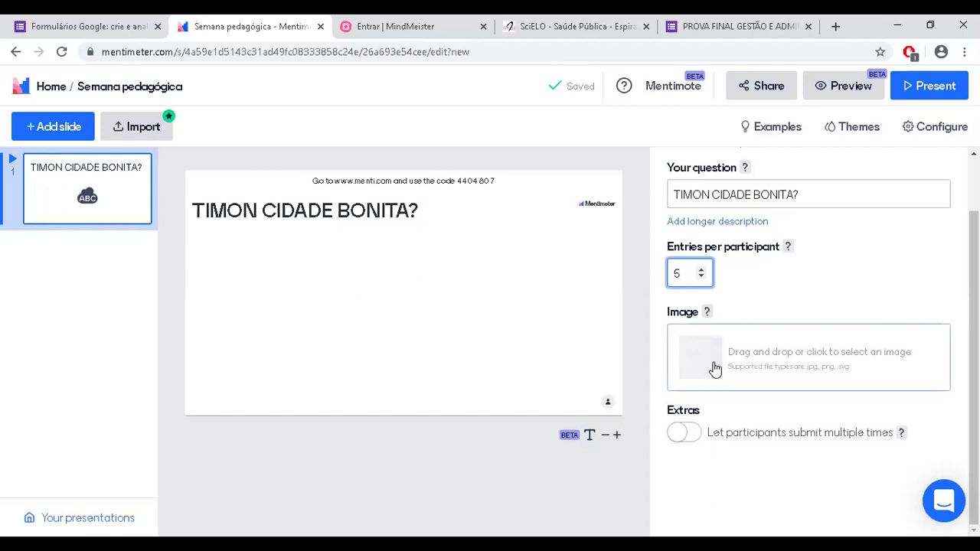
left_click(689, 437)
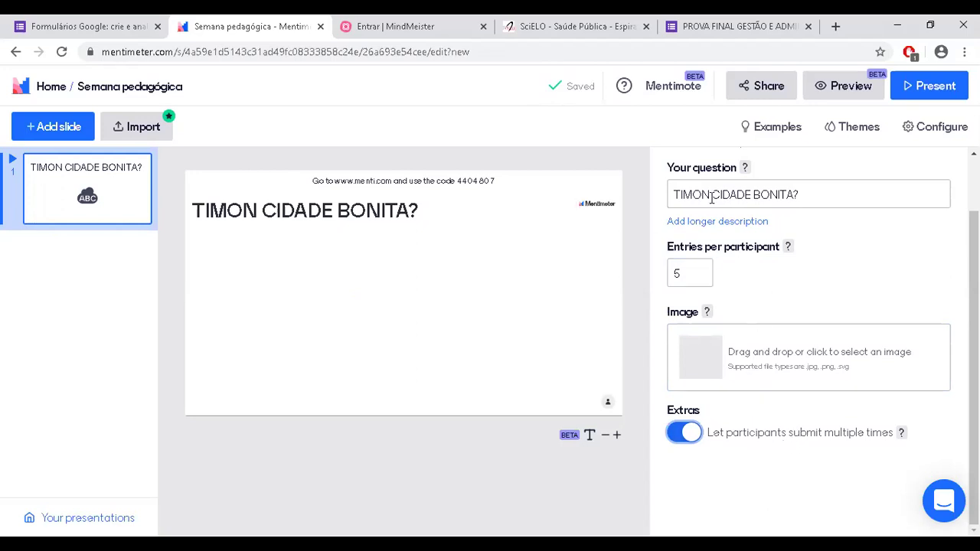
Step: Replace the word cloud slide's question with "QUAL A CIDADE MAIS BONITA DO MARANHÃO?"
left_click(803, 192)
key("BackSpace")
key("BackSpace")
key("BackSpace")
key("BackSpace")
key("BackSpace")
key("BackSpace")
key("BackSpace")
key("BackSpace")
key("BackSpace")
key("BackSpace")
key("BackSpace")
key("BackSpace")
key("BackSpace")
key("BackSpace")
key("BackSpace")
key("BackSpace")
key("BackSpace")
key("BackSpace")
key("BackSpace")
type("QUAL A CIDADE MAIS BONITA DO MARANH")
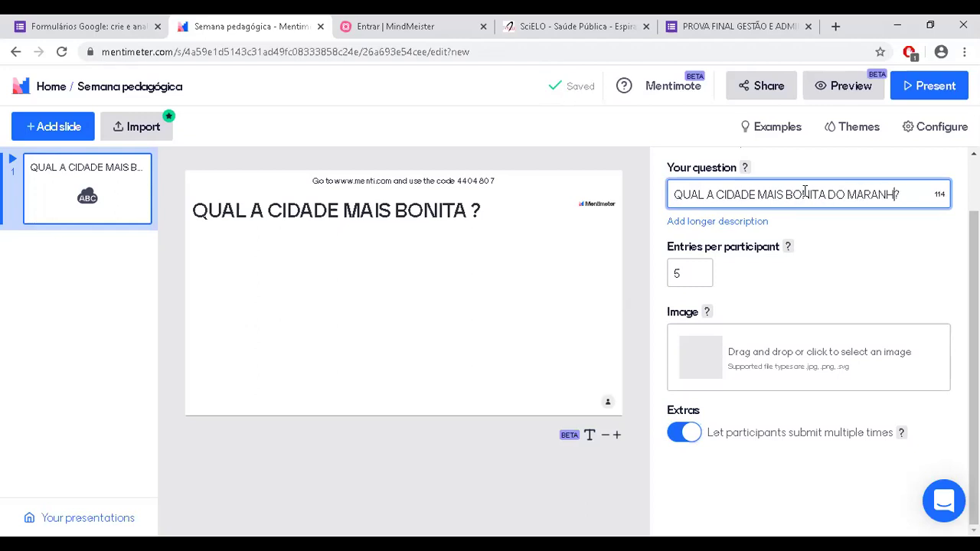
type("ÃO")
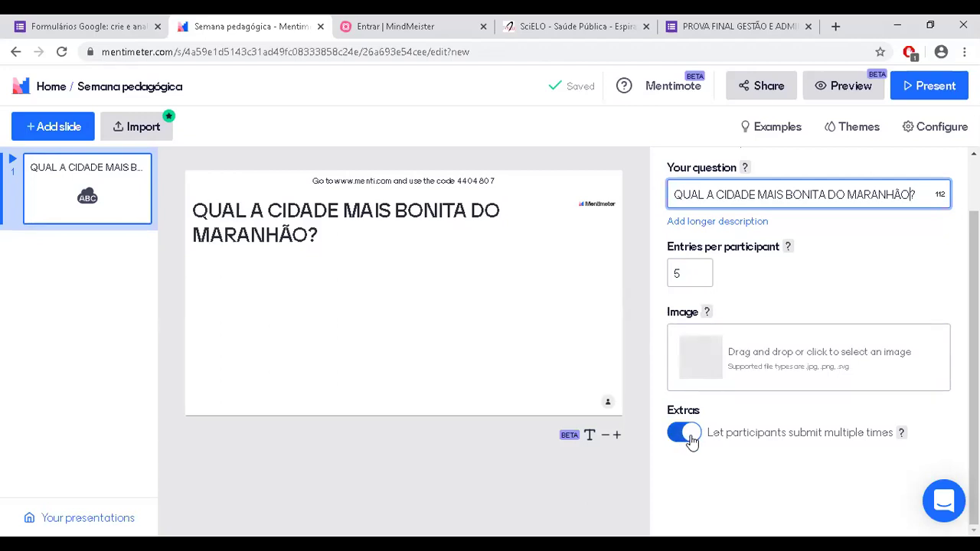
Step: Open the presentation's sharing options and copy the voting link for participants
left_click(762, 86)
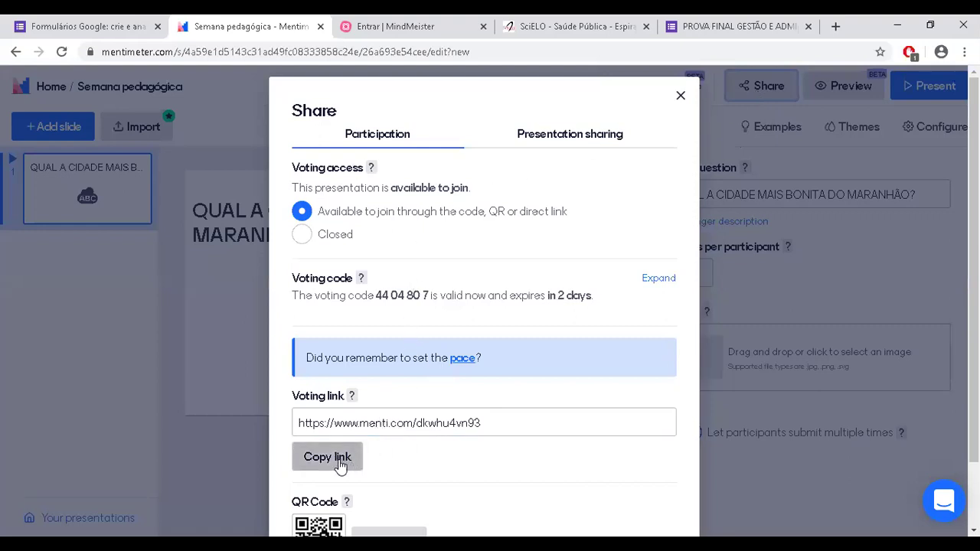
scroll(367, 452, "down", 2)
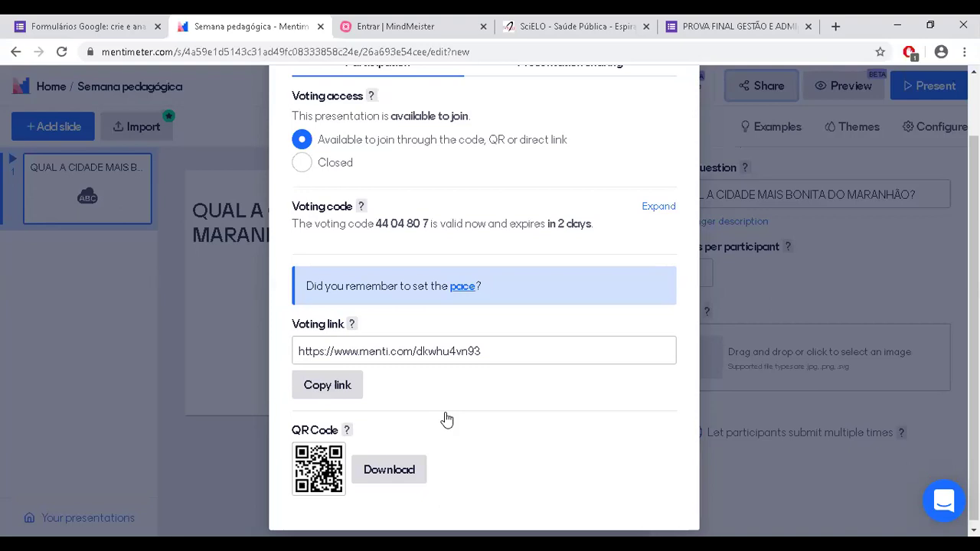
left_click(388, 351)
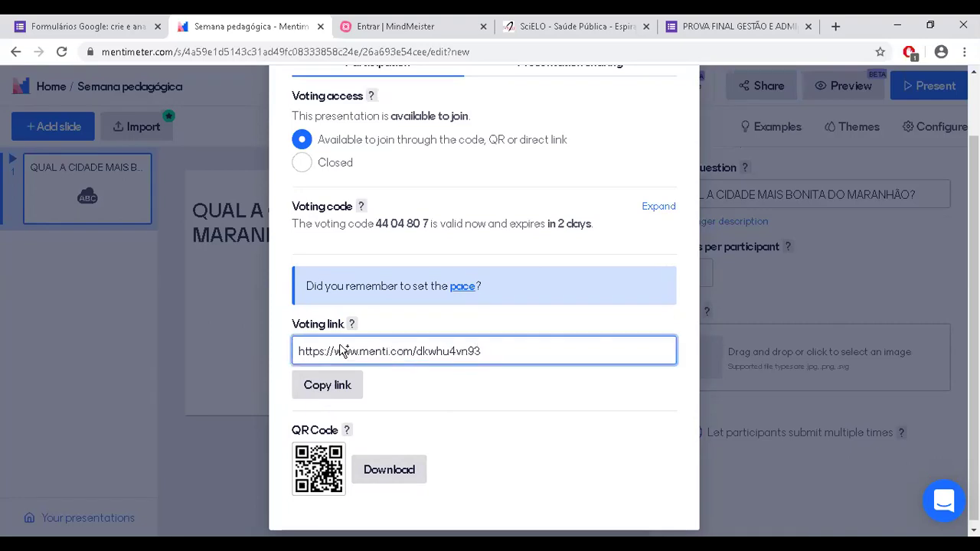
left_click(314, 393)
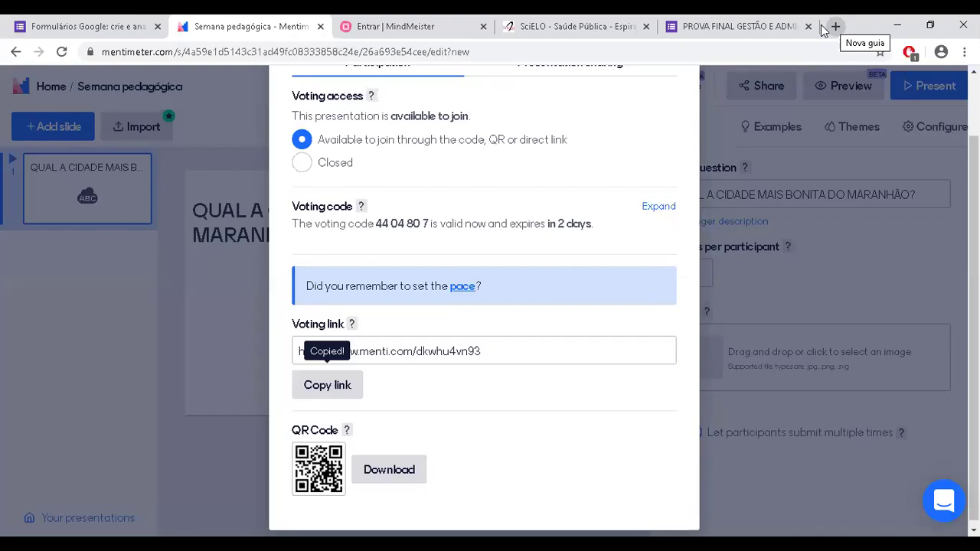
Step: Close the sharing options, view the word cloud answers in presentation mode, and return to the slide editor
key("Escape")
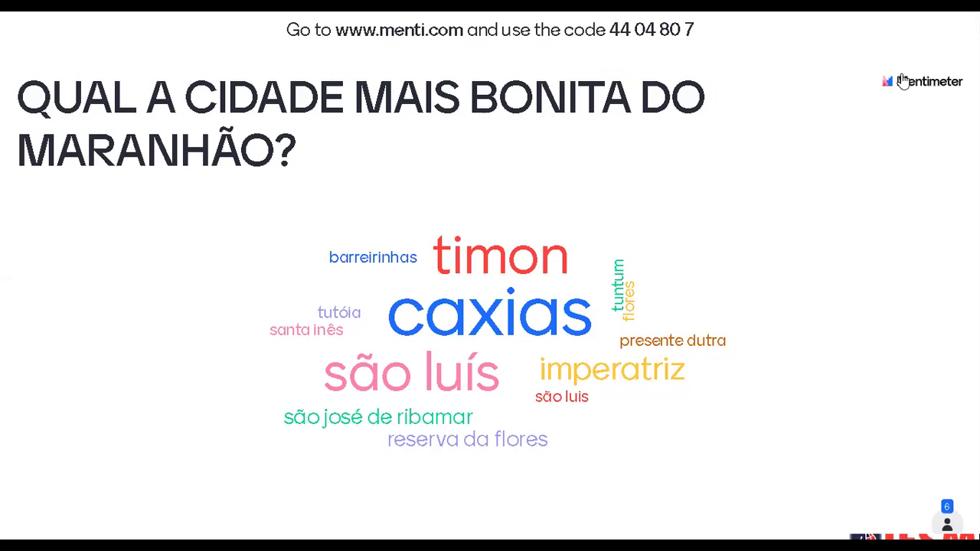
key("Escape")
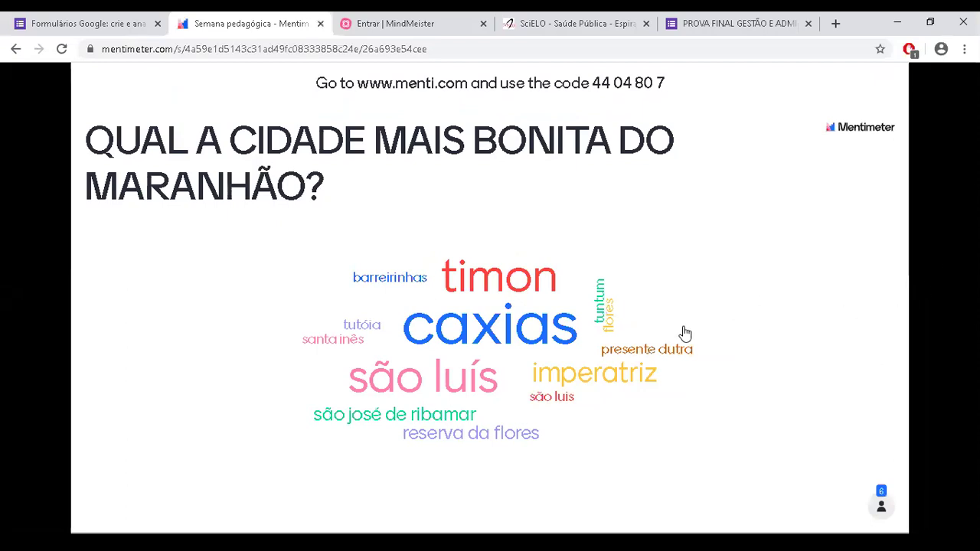
left_click(77, 121)
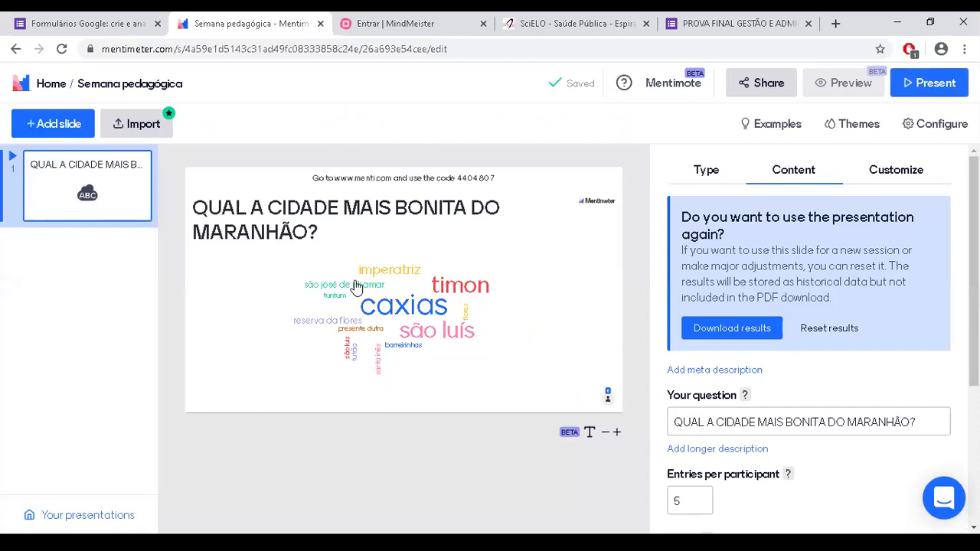
Step: Add a second slide to the presentation with the Multiple Choice question type
left_click(55, 135)
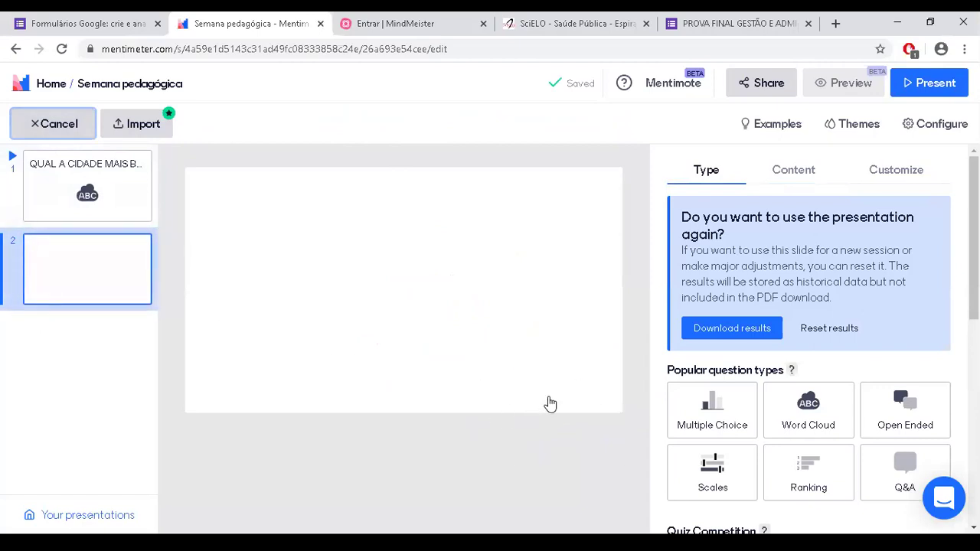
left_click(732, 425)
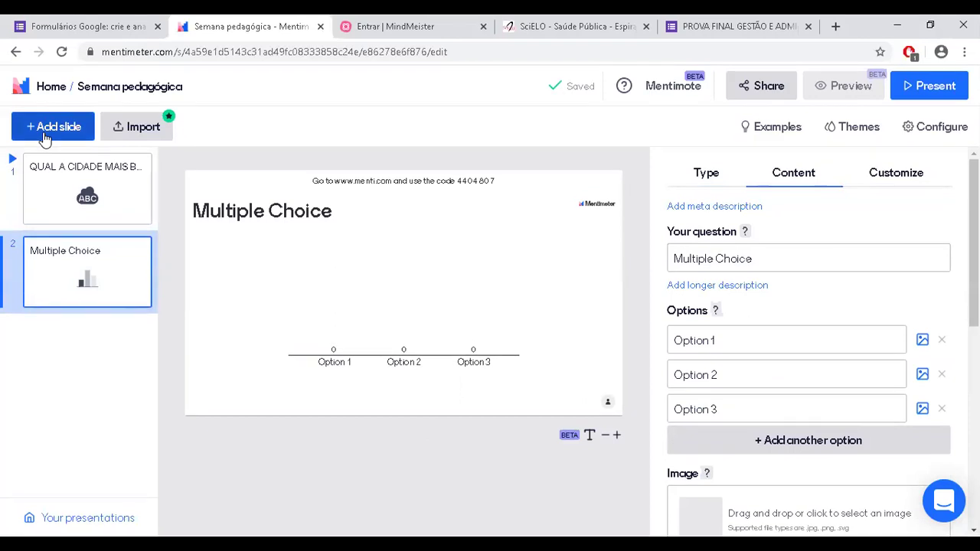
Step: Try to add a third slide, and return to the word cloud slide
left_click(45, 130)
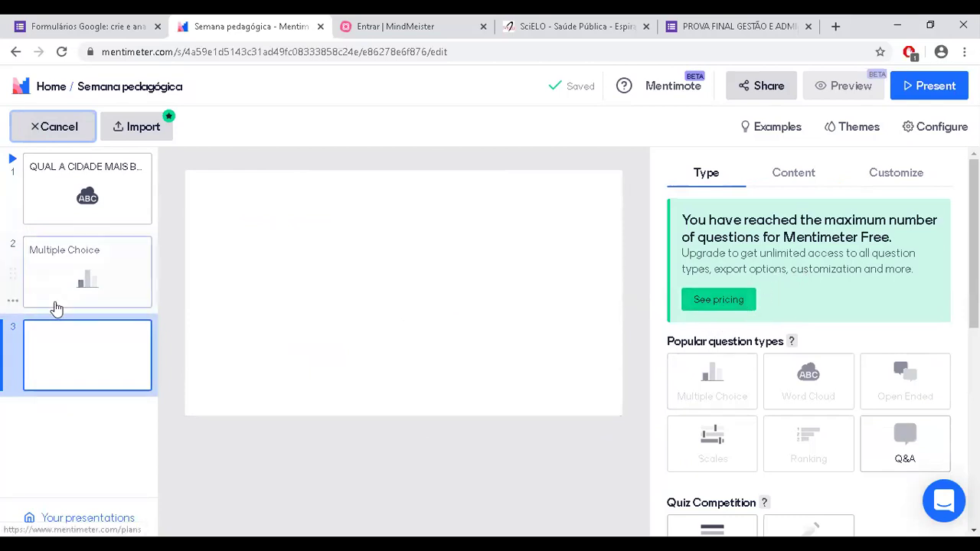
left_click(81, 270)
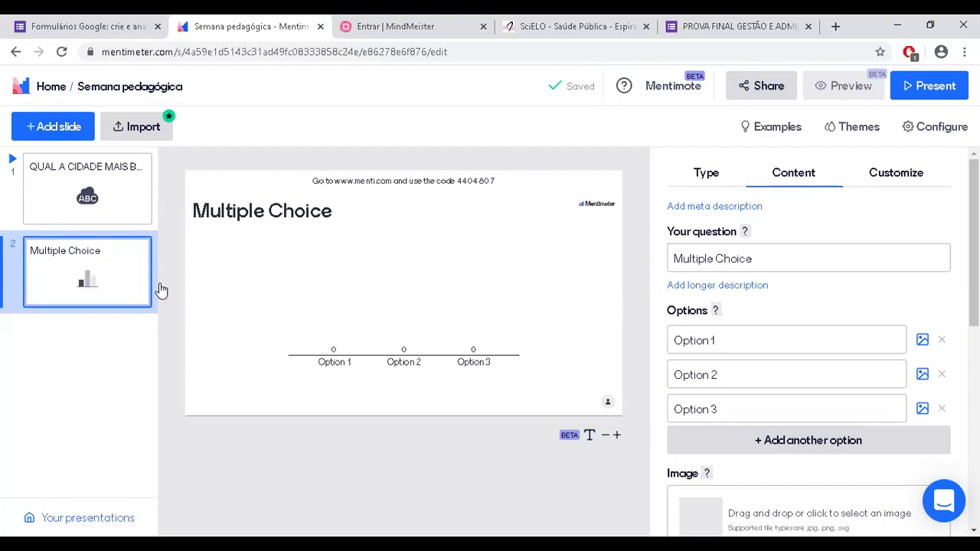
left_click(109, 222)
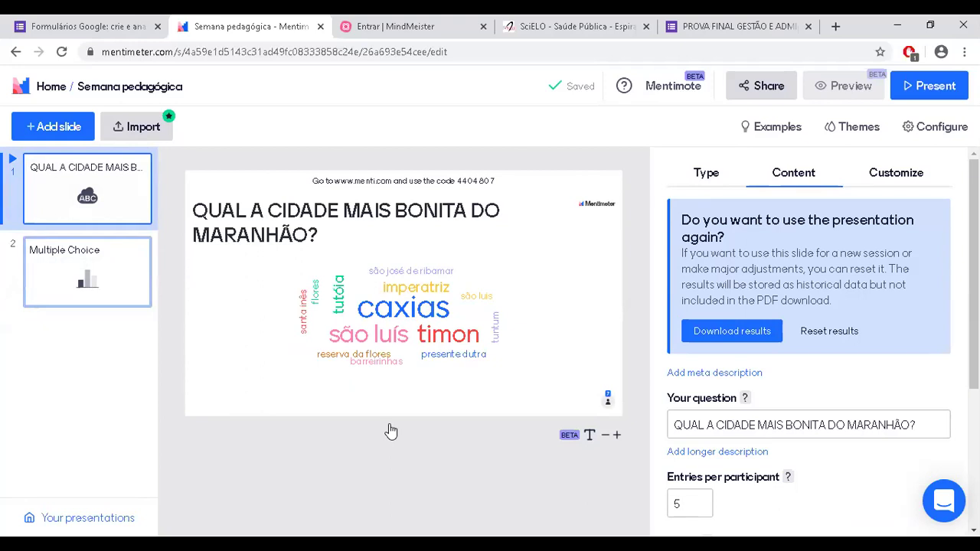
Step: Switch to MindMeister and sign in through Google with the university account
key("ctrl+Tab")
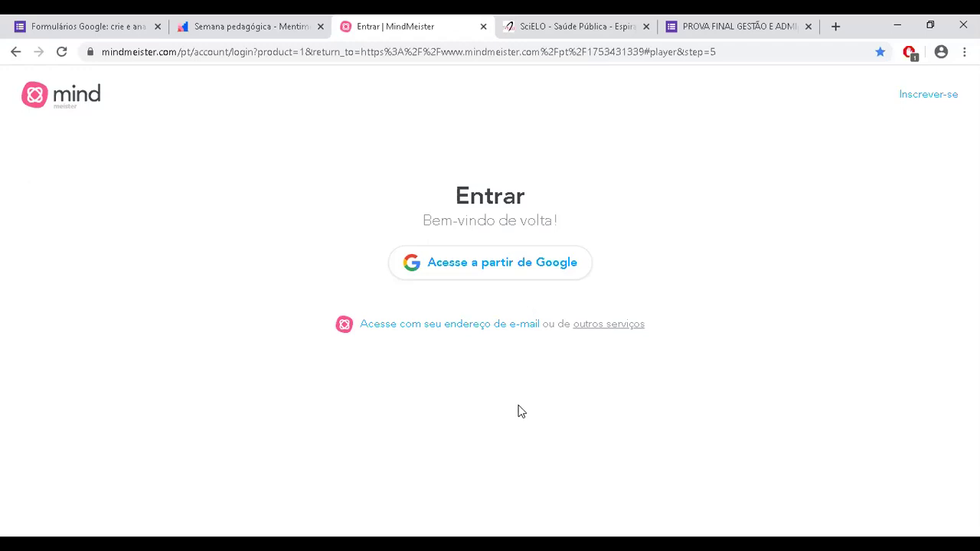
left_click(503, 276)
left_click(503, 276)
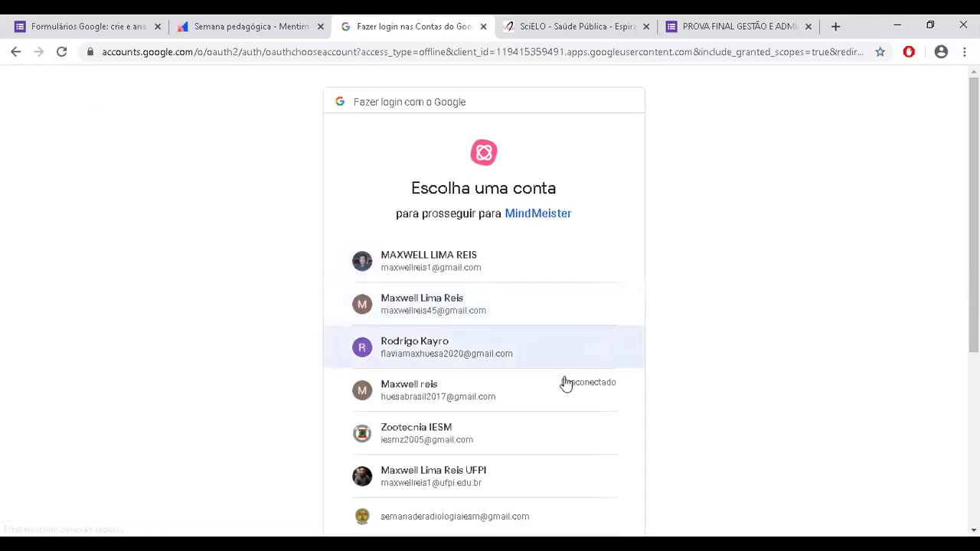
left_click(479, 485)
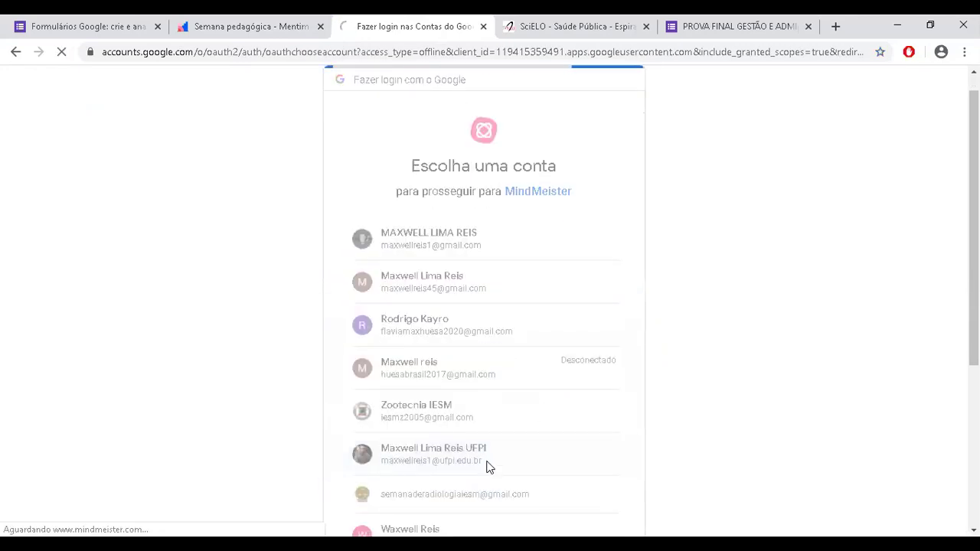